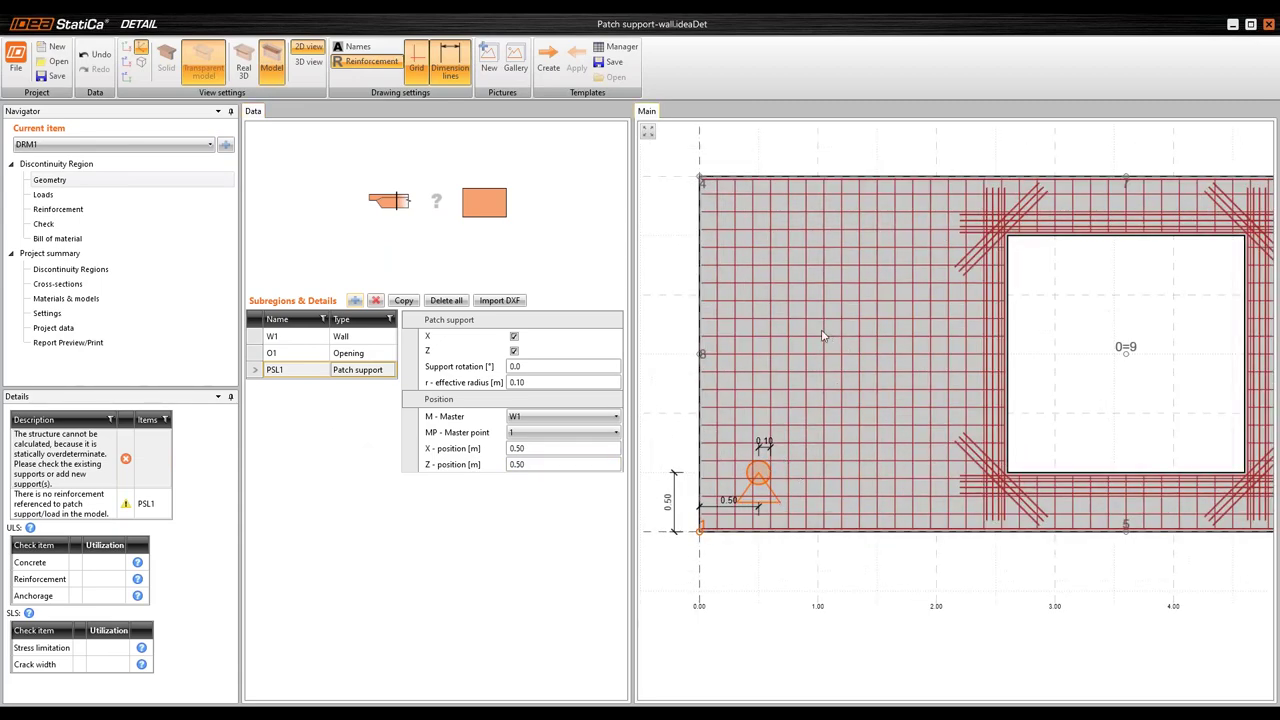
# Position patch support PSL1 at X 1.00 m and Z 2.00 m from master point 1 of the wall.
pyautogui.click(530, 448)
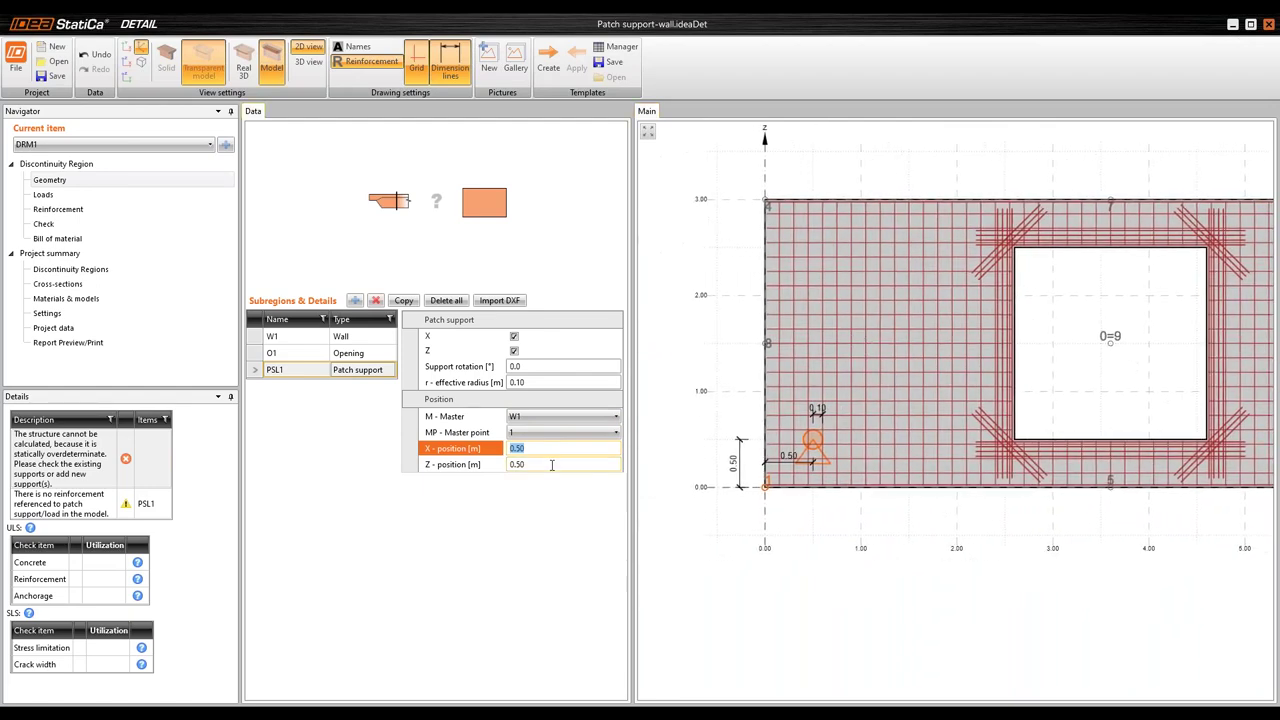
pyautogui.click(465, 467)
pyautogui.press('Tab')
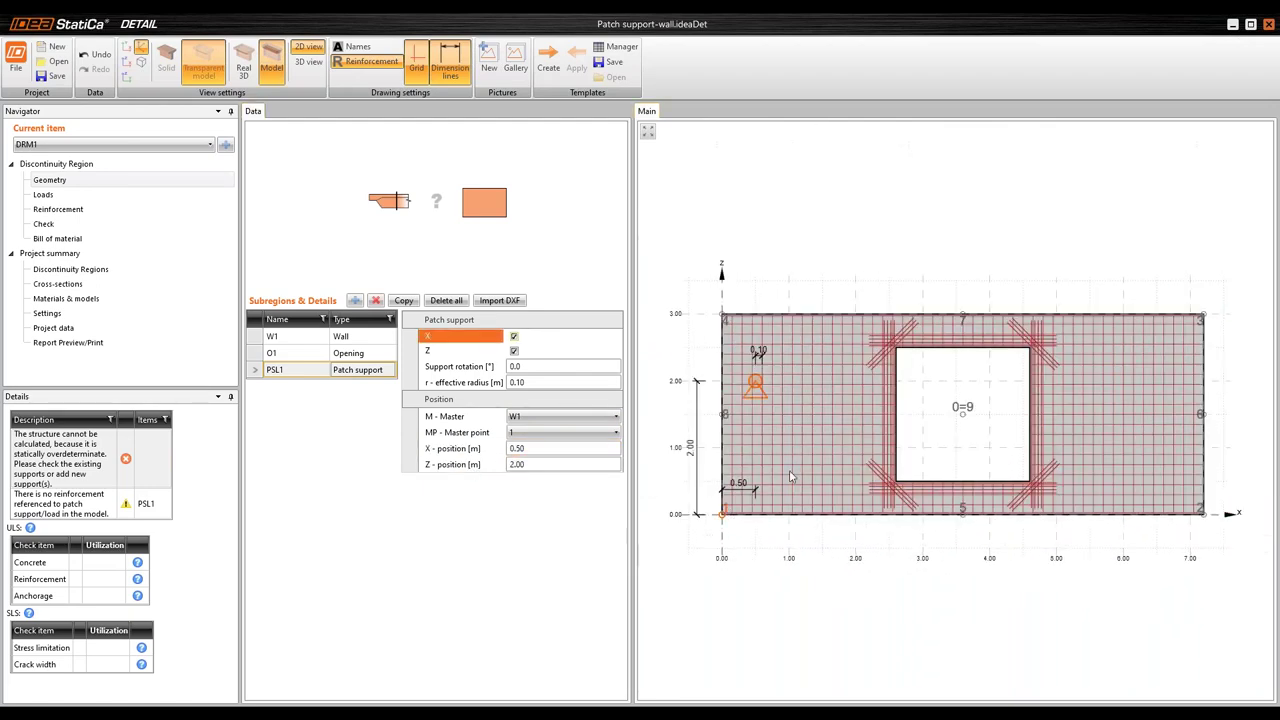
pyautogui.click(479, 449)
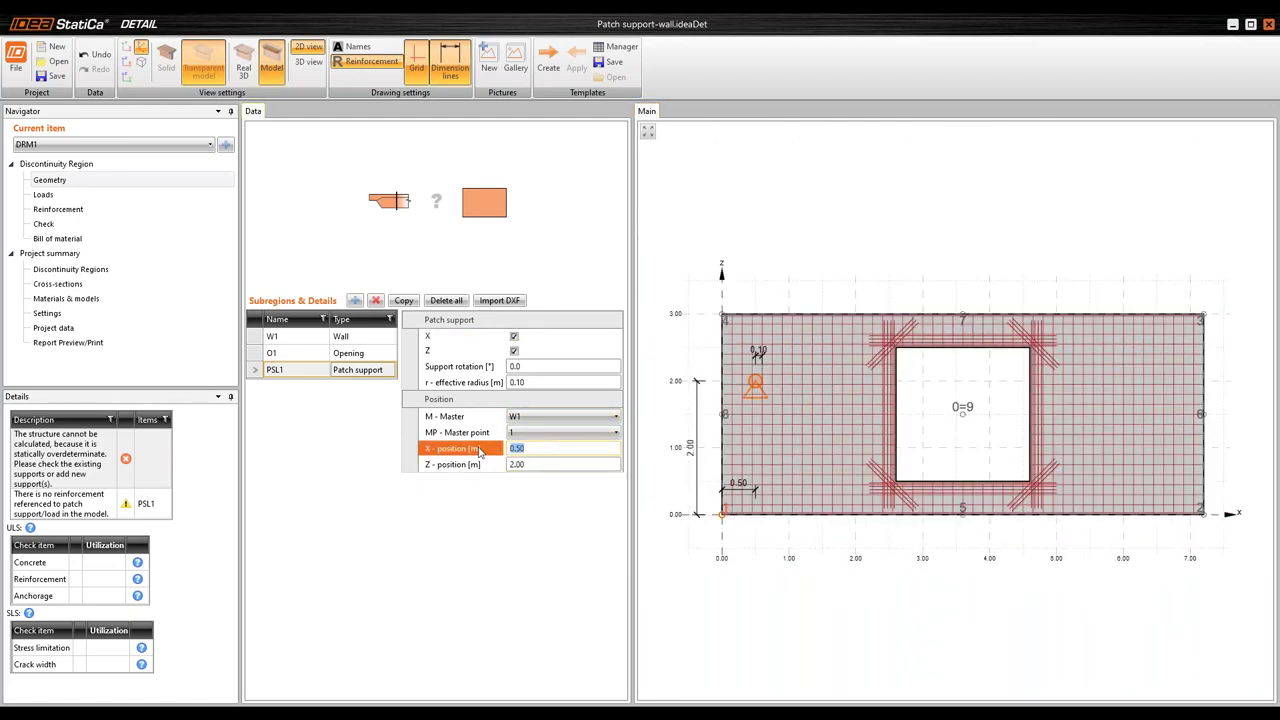
pyautogui.write('1.5')
pyautogui.press('Tab')
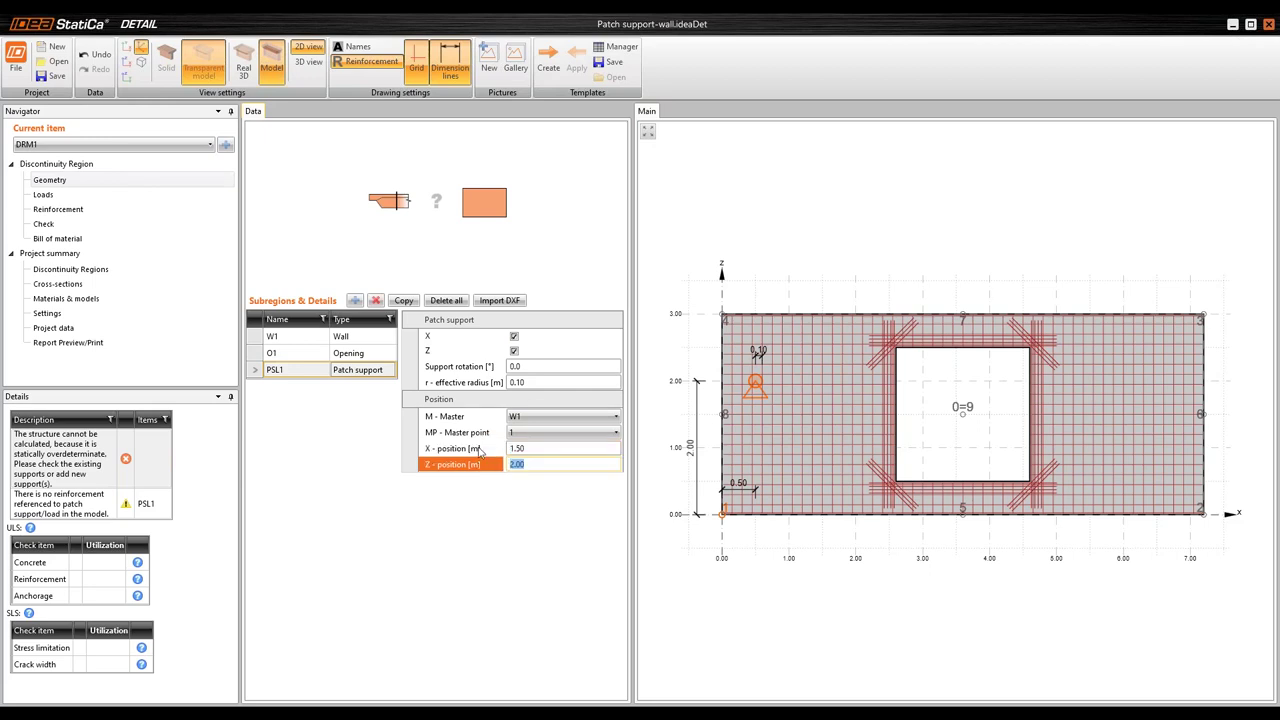
pyautogui.click(479, 449)
pyautogui.write('1')
pyautogui.press('Tab')
pyautogui.scroll(2, 860, 400)
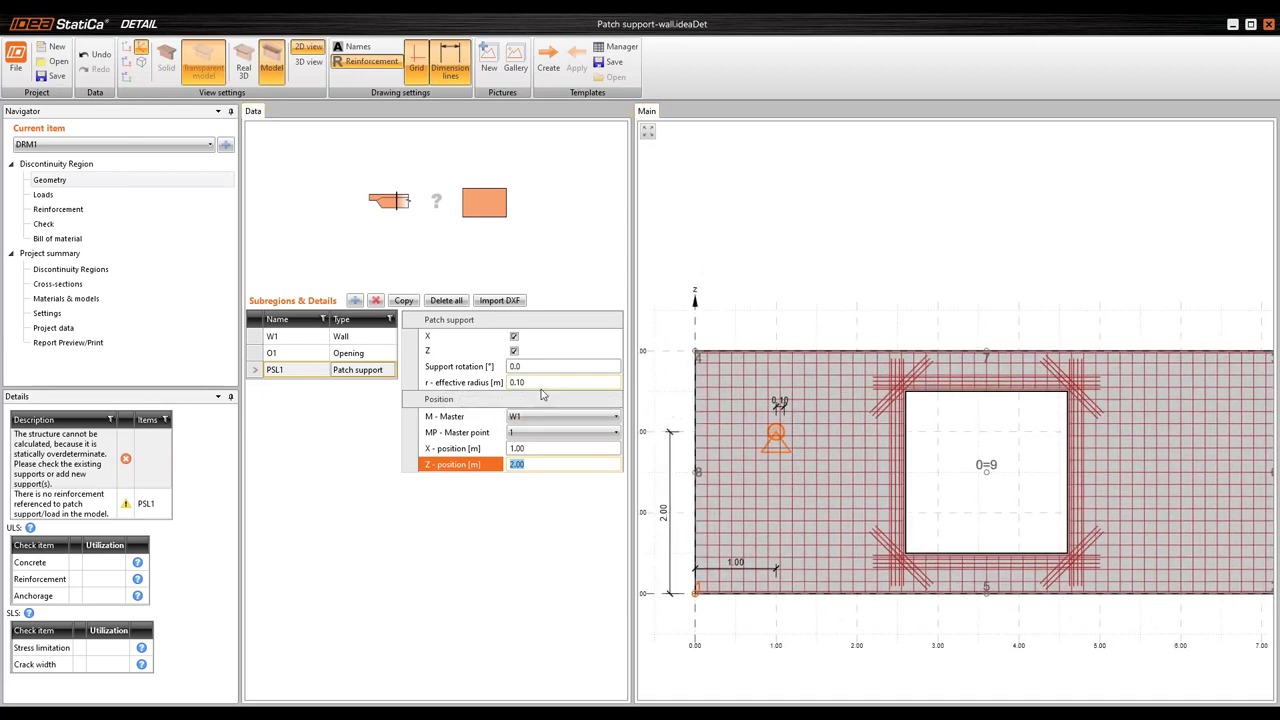
# Set the effective radius of patch support PSL1 to 0.50 m.
pyautogui.click(461, 383)
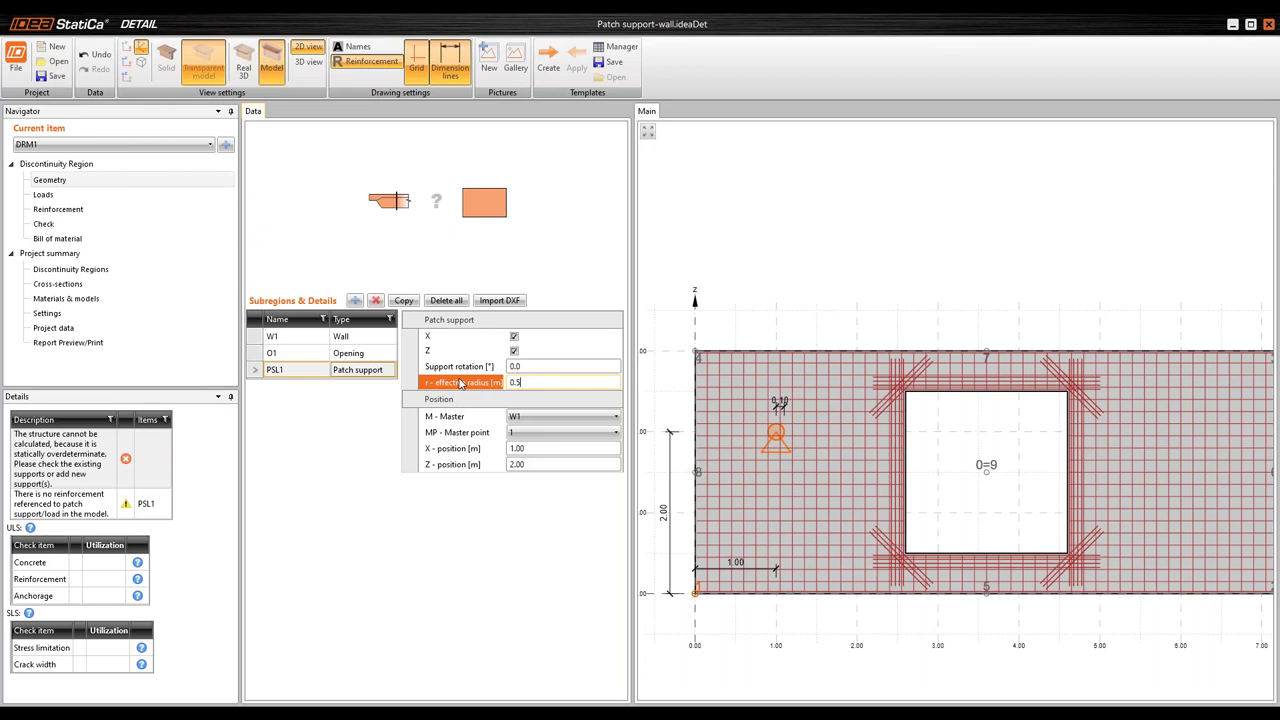
pyautogui.press('Tab')
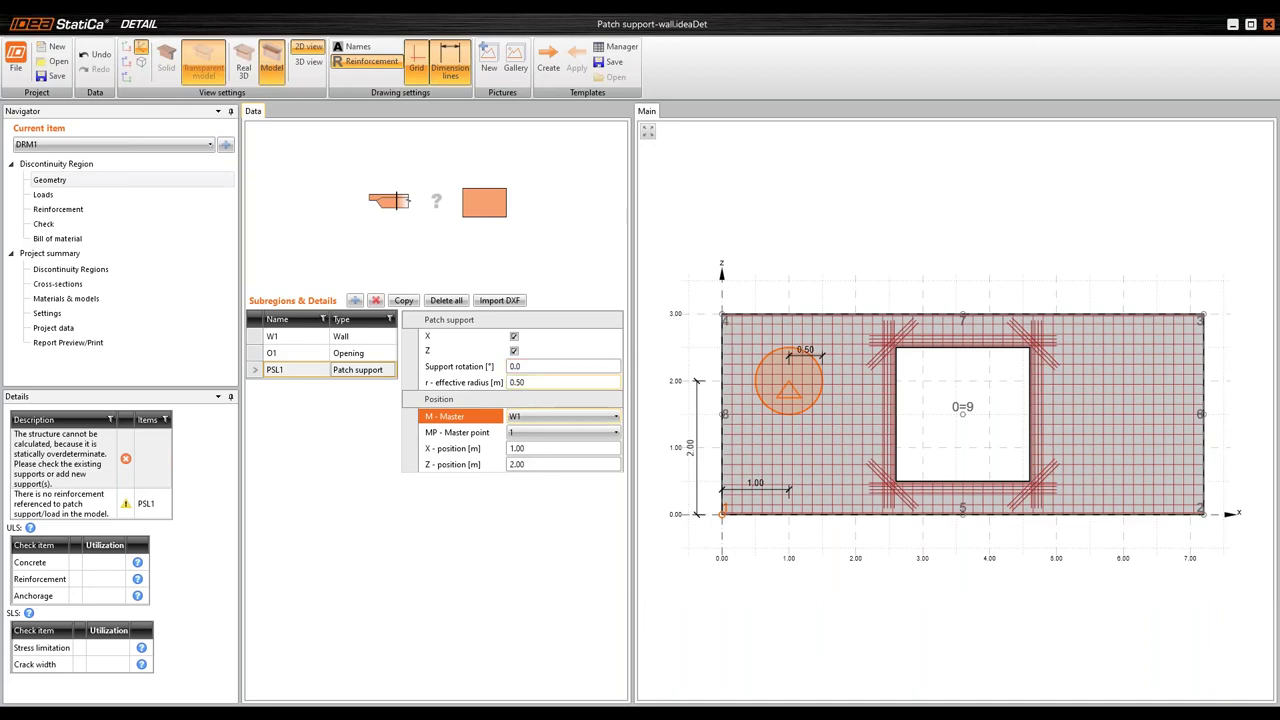
pyautogui.click(474, 383)
pyautogui.write('0.')
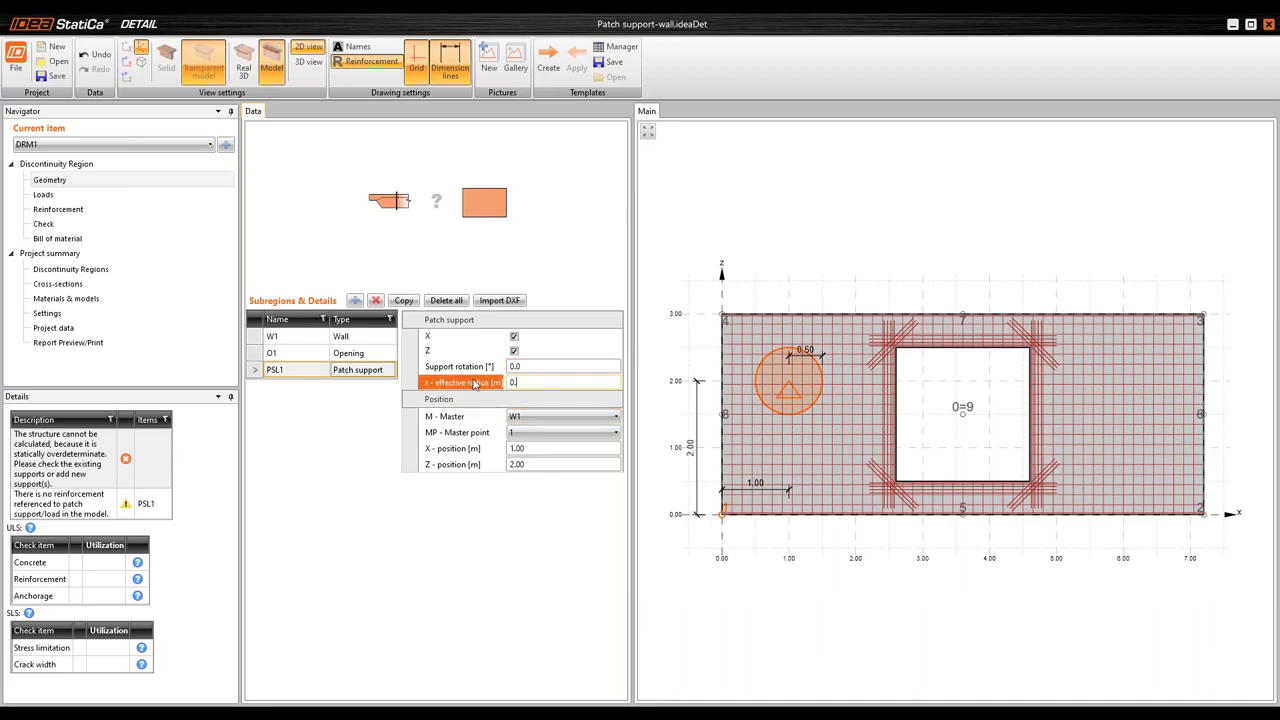
pyautogui.write('5')
pyautogui.press('Tab')
pyautogui.scroll(2, 785, 355)
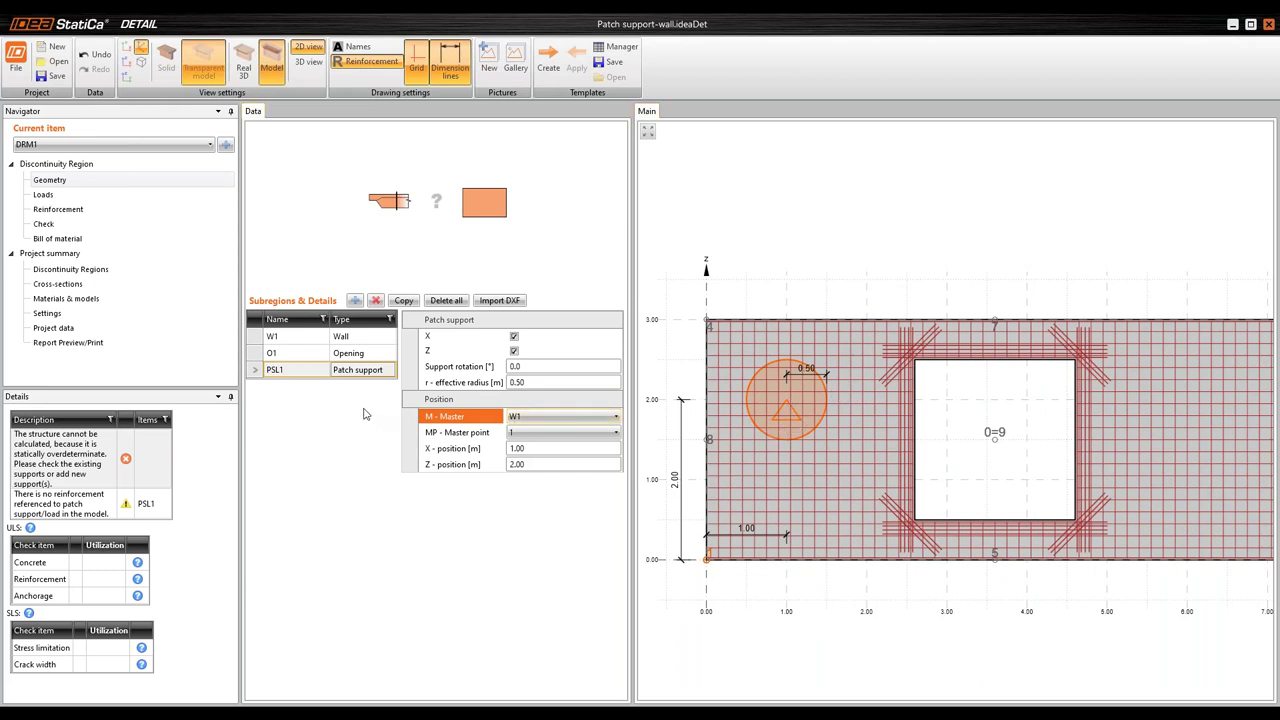
# Copy patch support PSL1 and place the copy relative to master point 2 with an X position of -1.00 m.
pyautogui.click(403, 301)
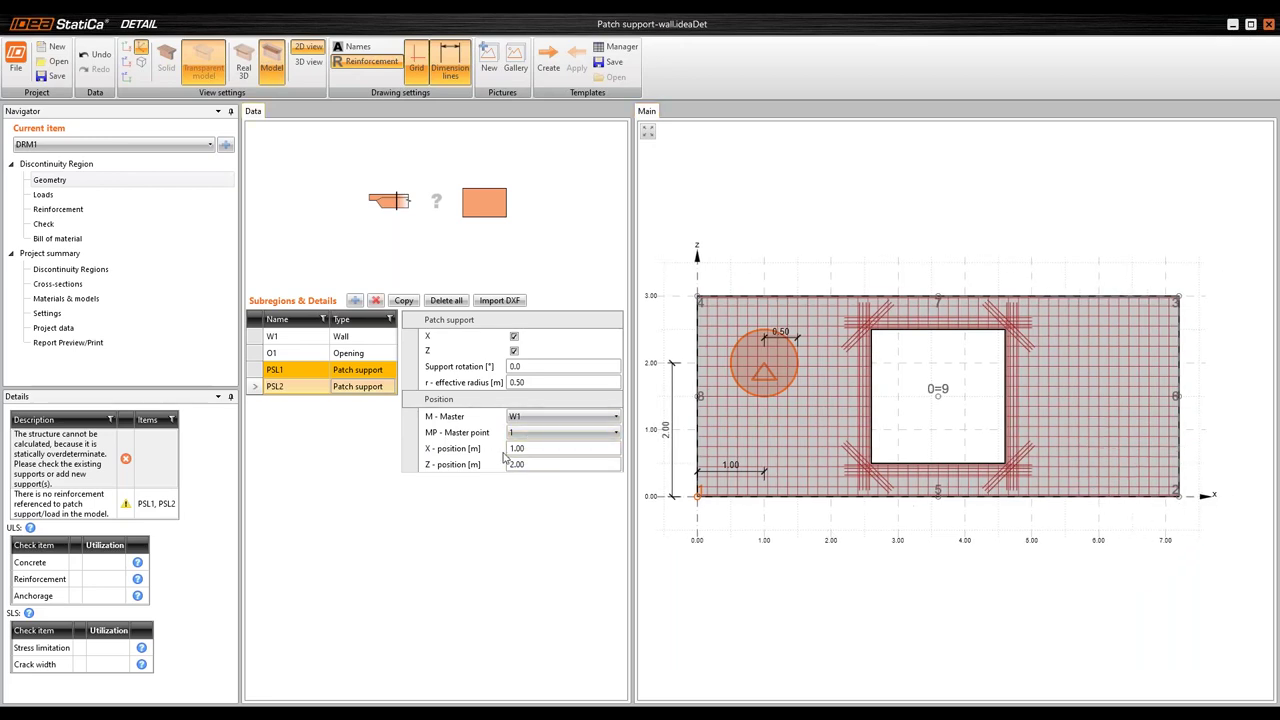
pyautogui.click(565, 433)
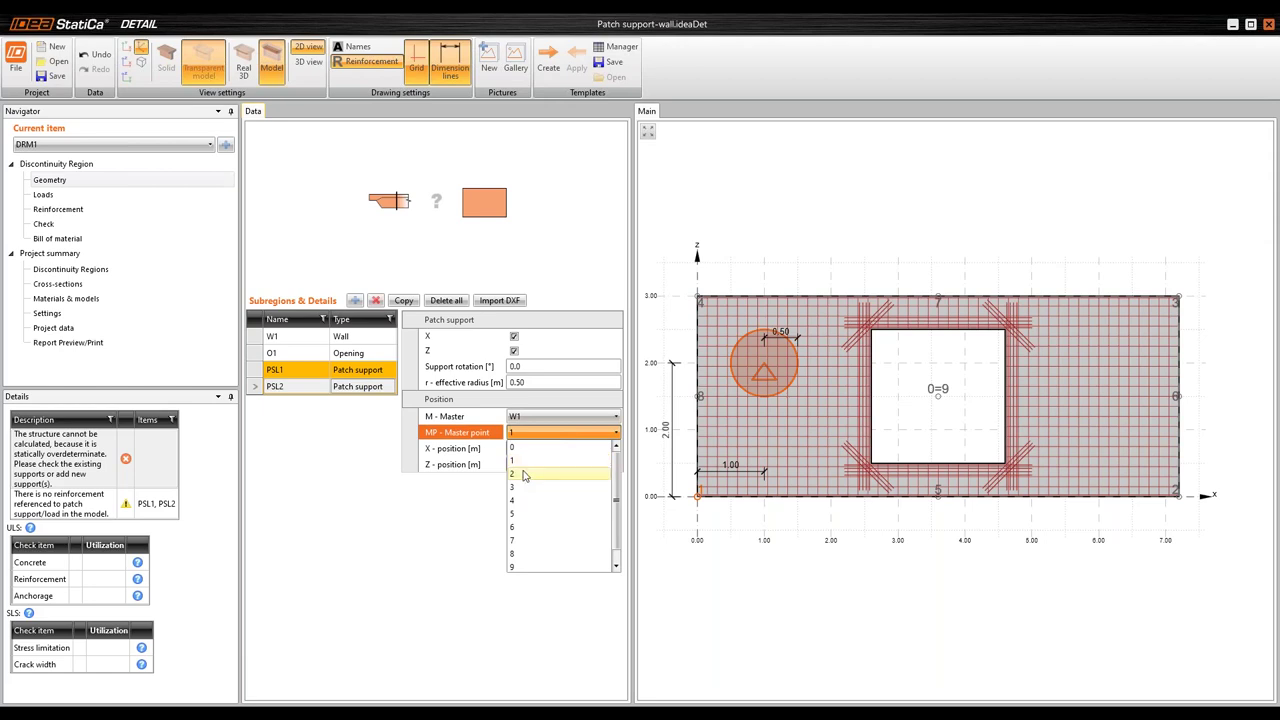
pyautogui.click(527, 474)
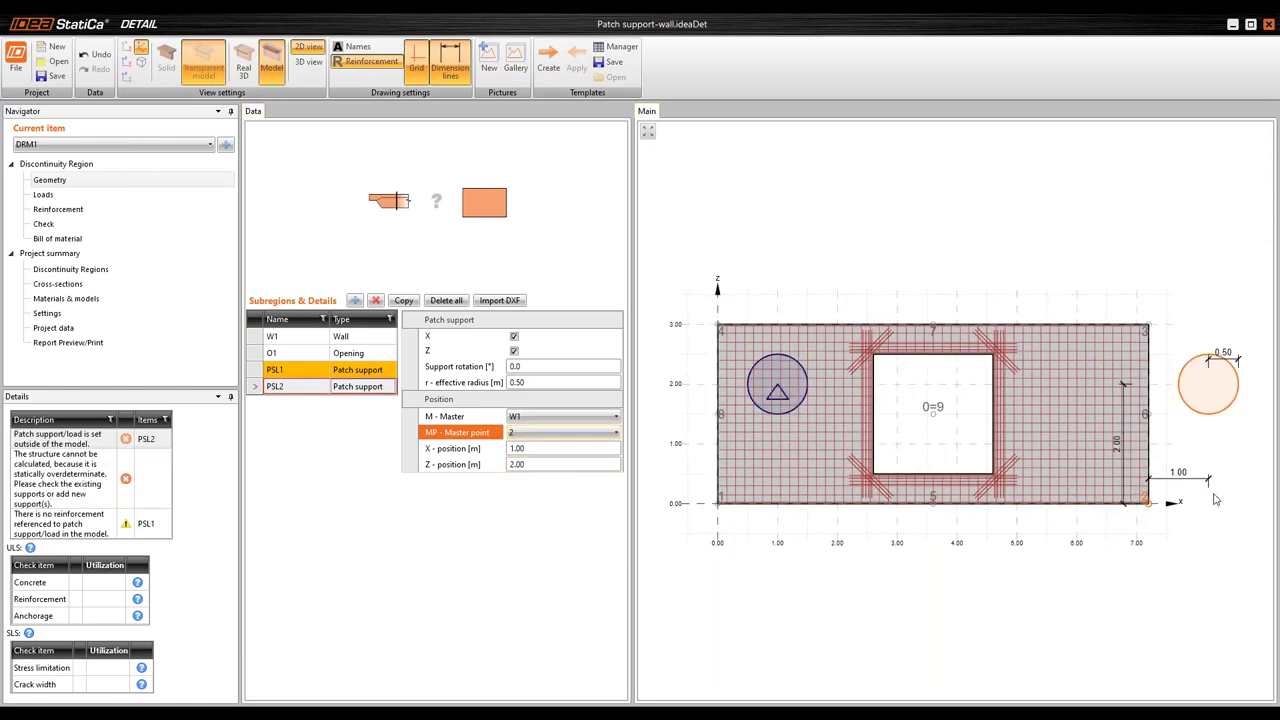
pyautogui.click(516, 450)
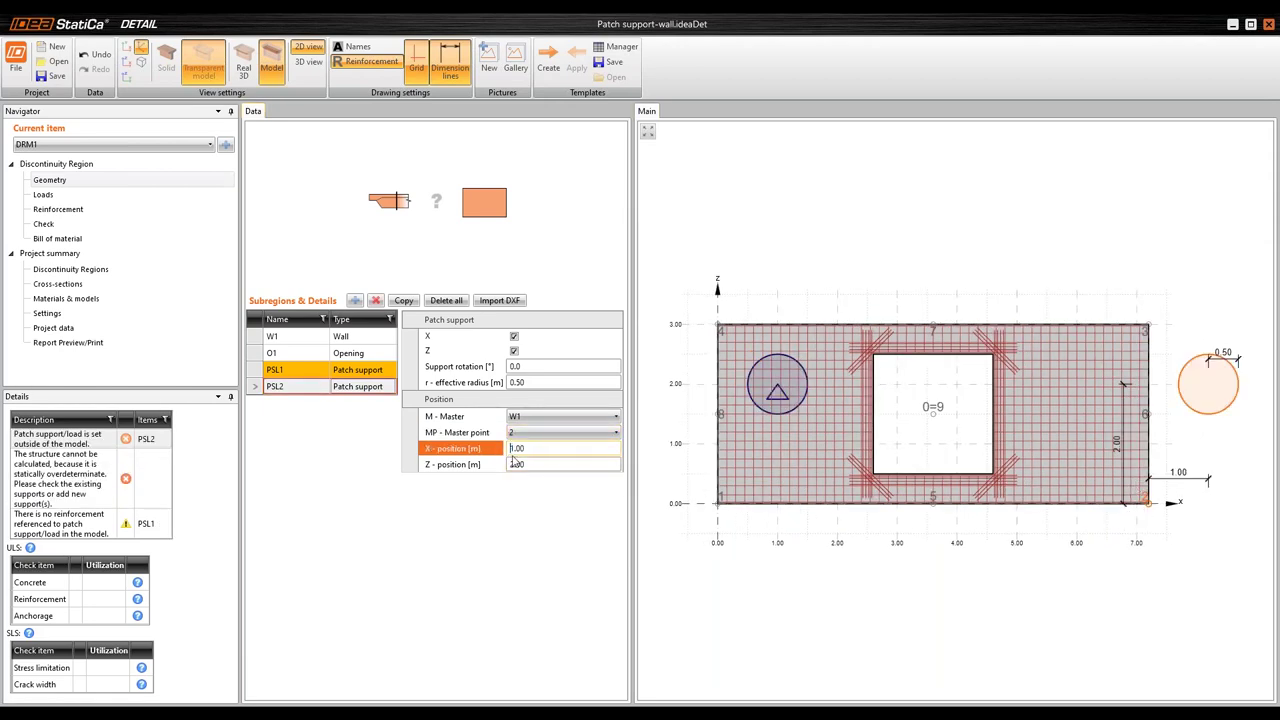
pyautogui.press('Tab')
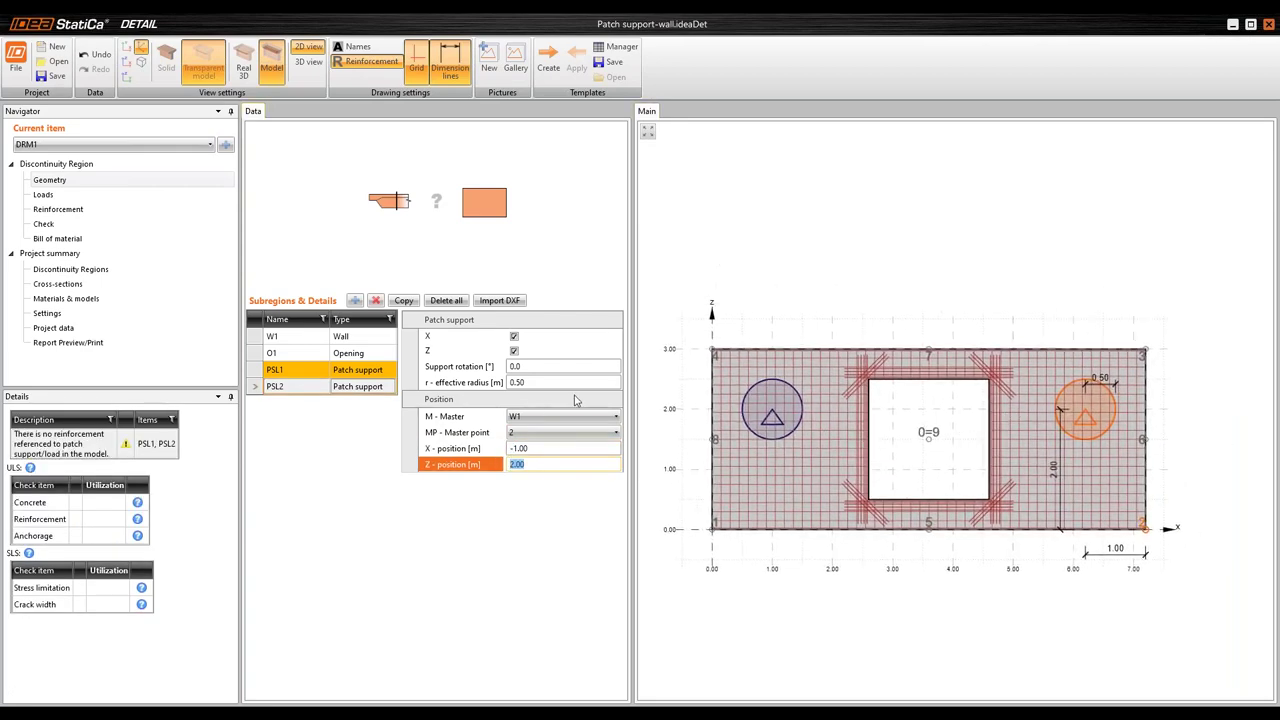
pyautogui.doubleClick(299, 372)
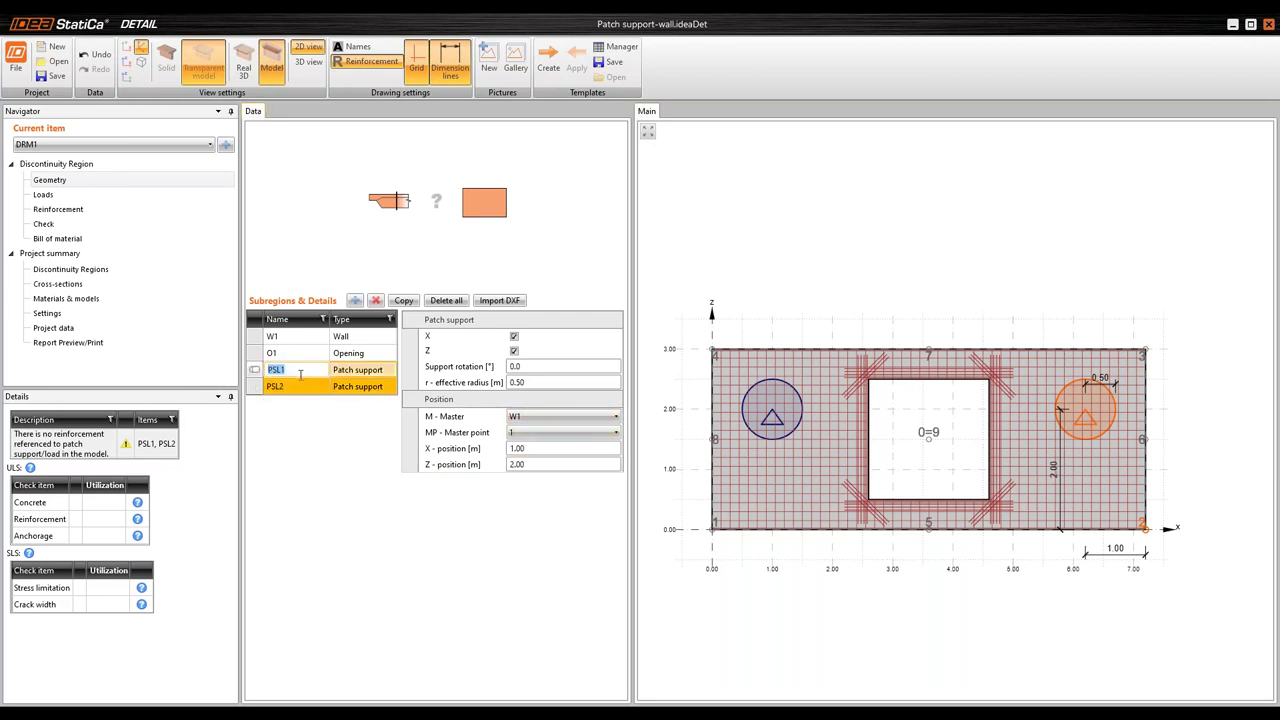
pyautogui.click(295, 386)
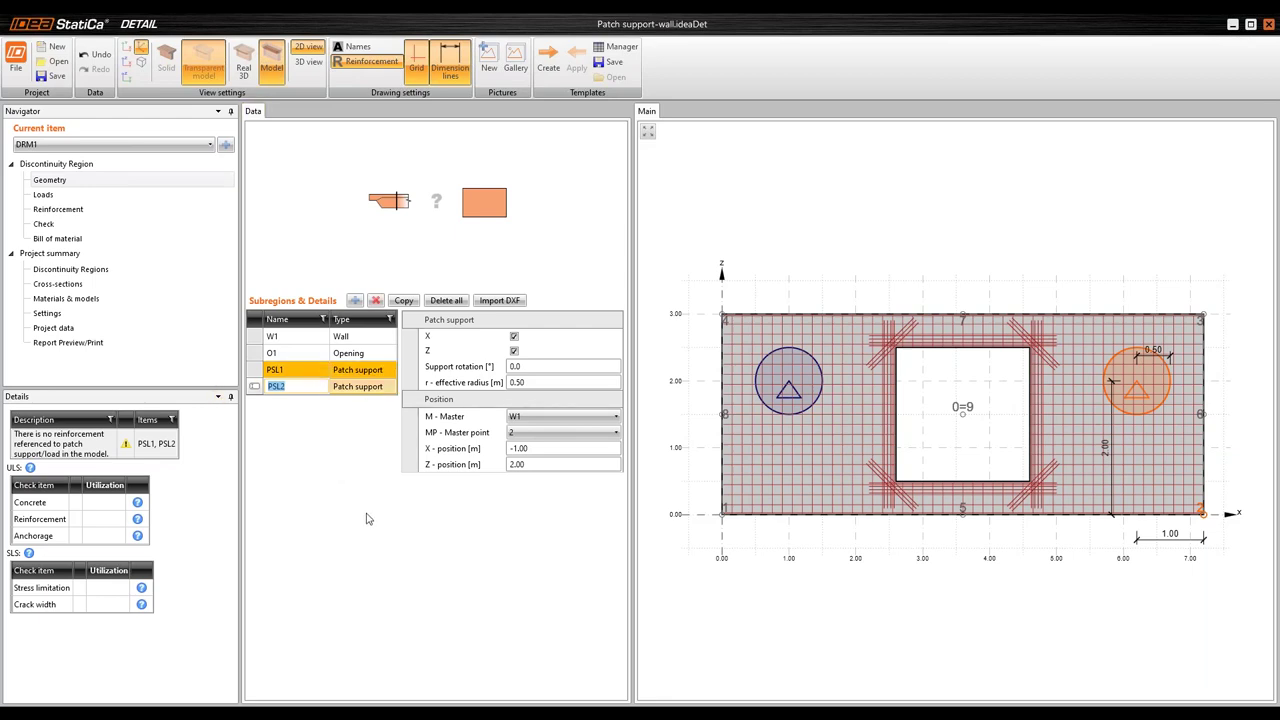
# Add a reinforcement cage around patch support PSL1 in the wall's reinforcement.
pyautogui.click(61, 214)
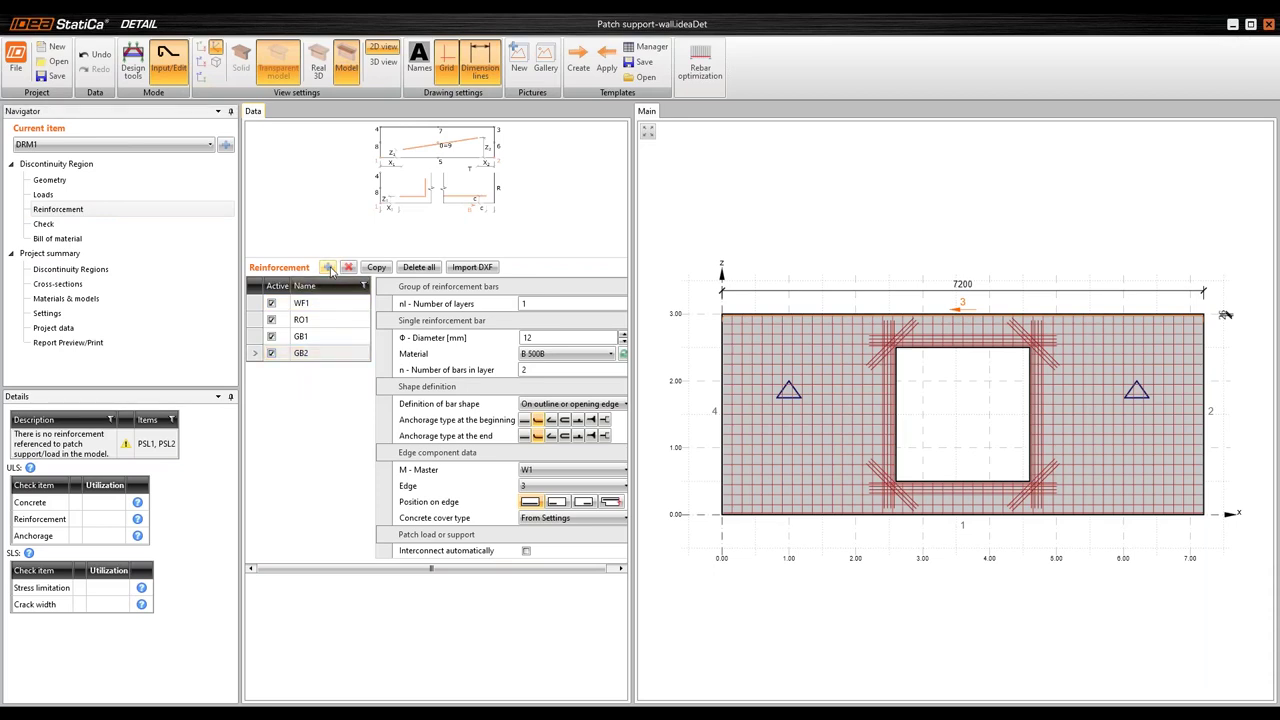
pyautogui.click(329, 268)
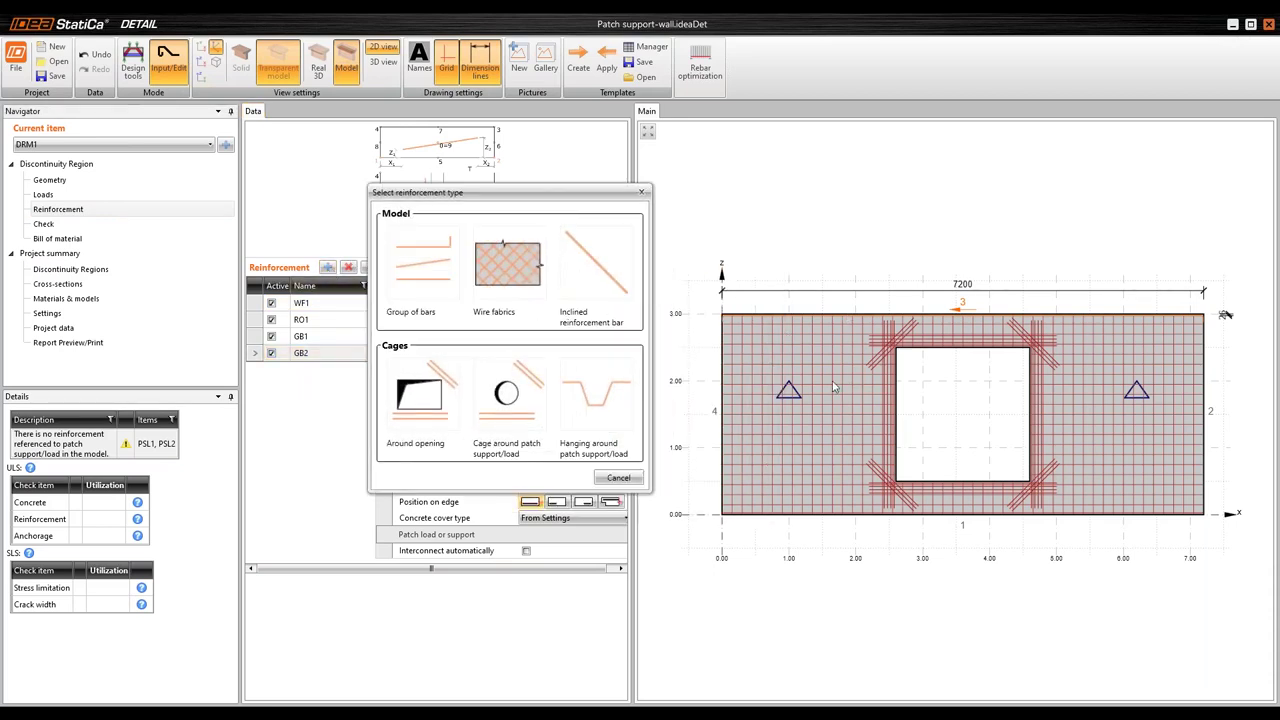
pyautogui.click(512, 398)
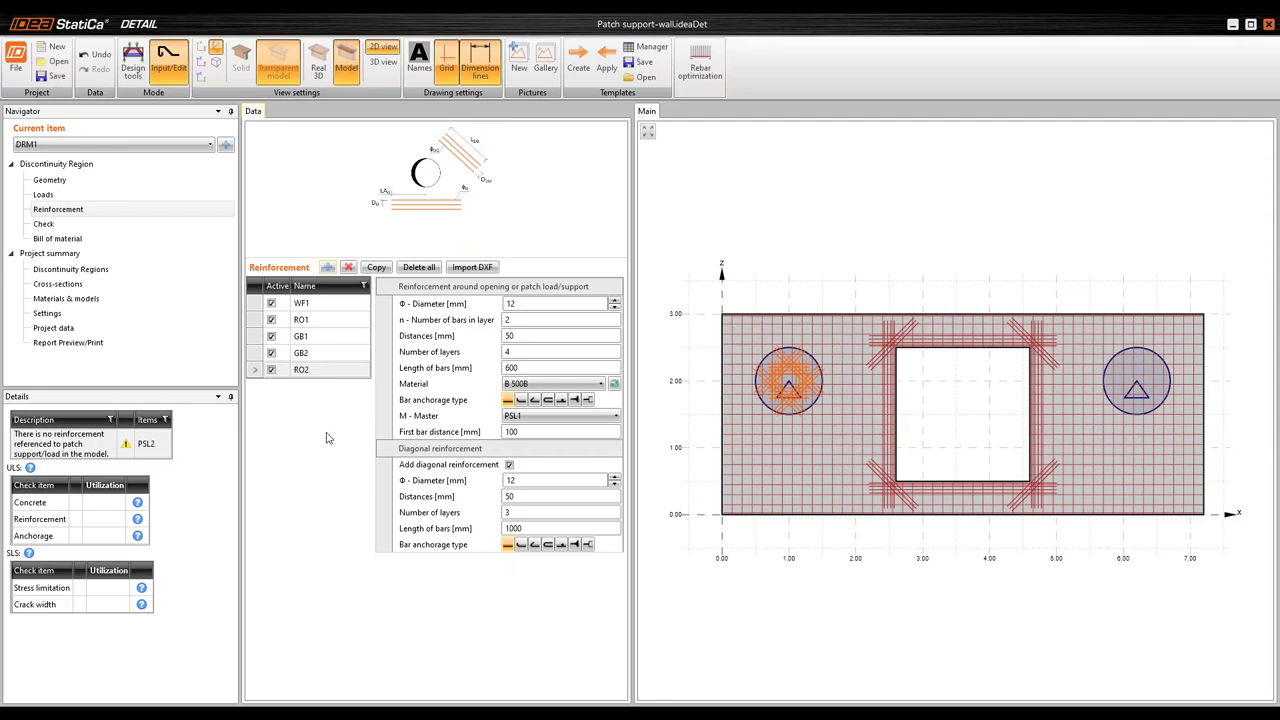
pyautogui.scroll(5, 783, 400)
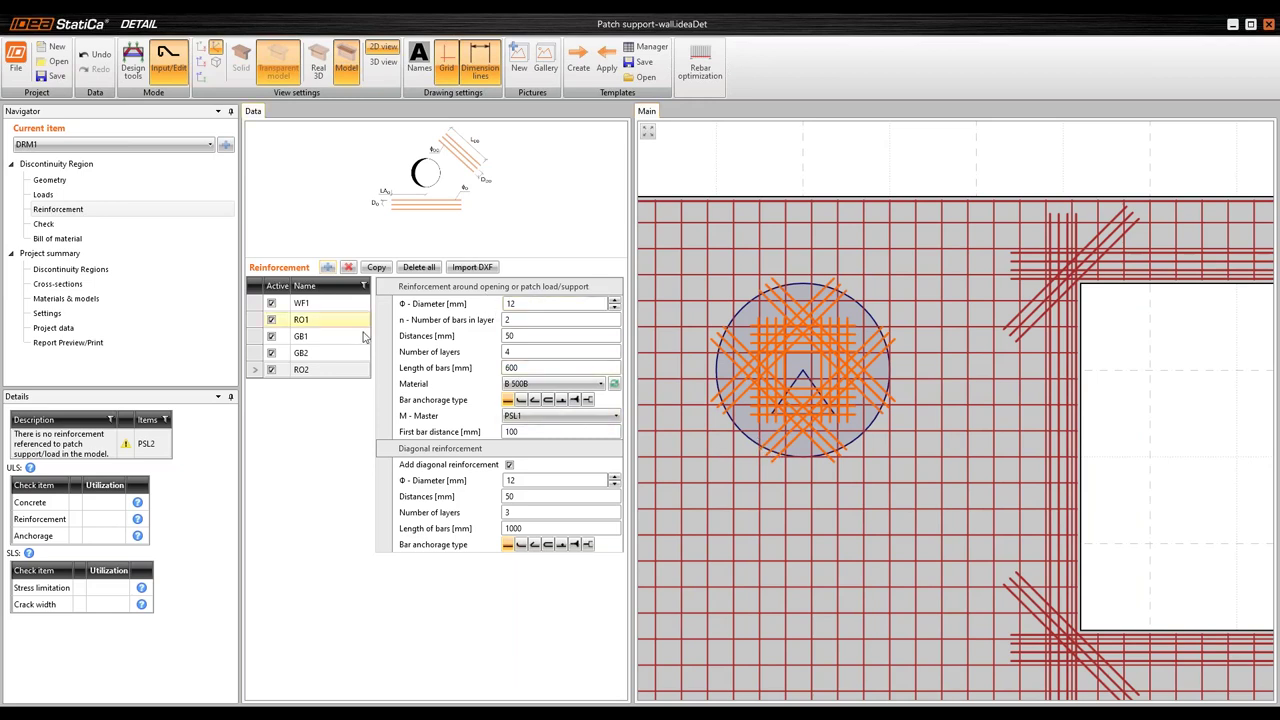
# Set the new cage's main bars to 16 mm diameter, 80 mm distances and 2 layers.
pyautogui.click(555, 303)
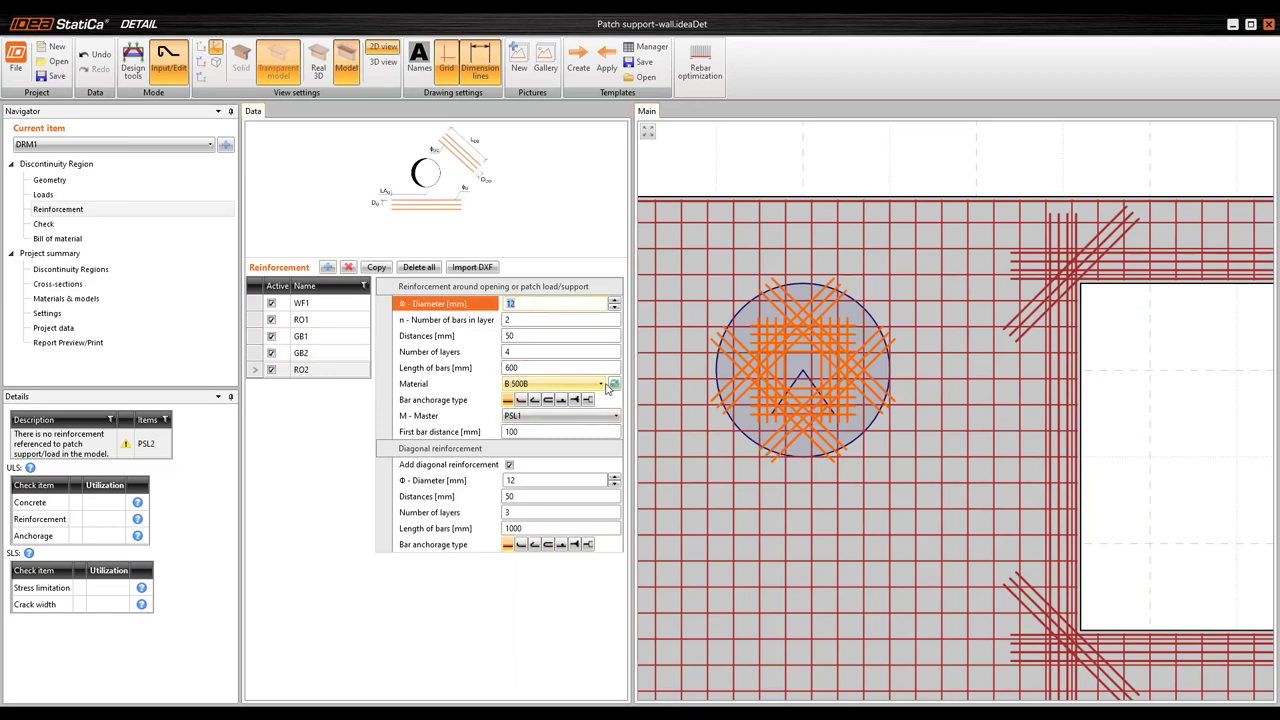
pyautogui.write('16')
pyautogui.press('Tab')
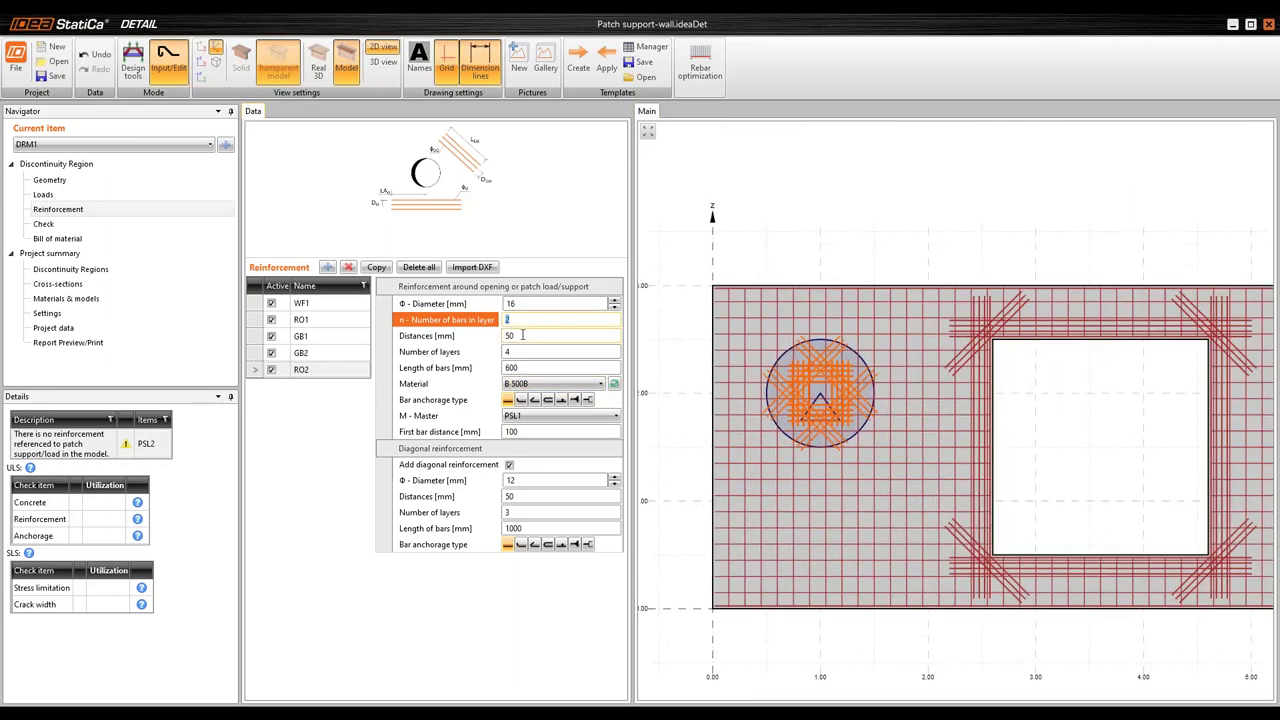
pyautogui.click(479, 337)
pyautogui.write('80')
pyautogui.click(547, 353)
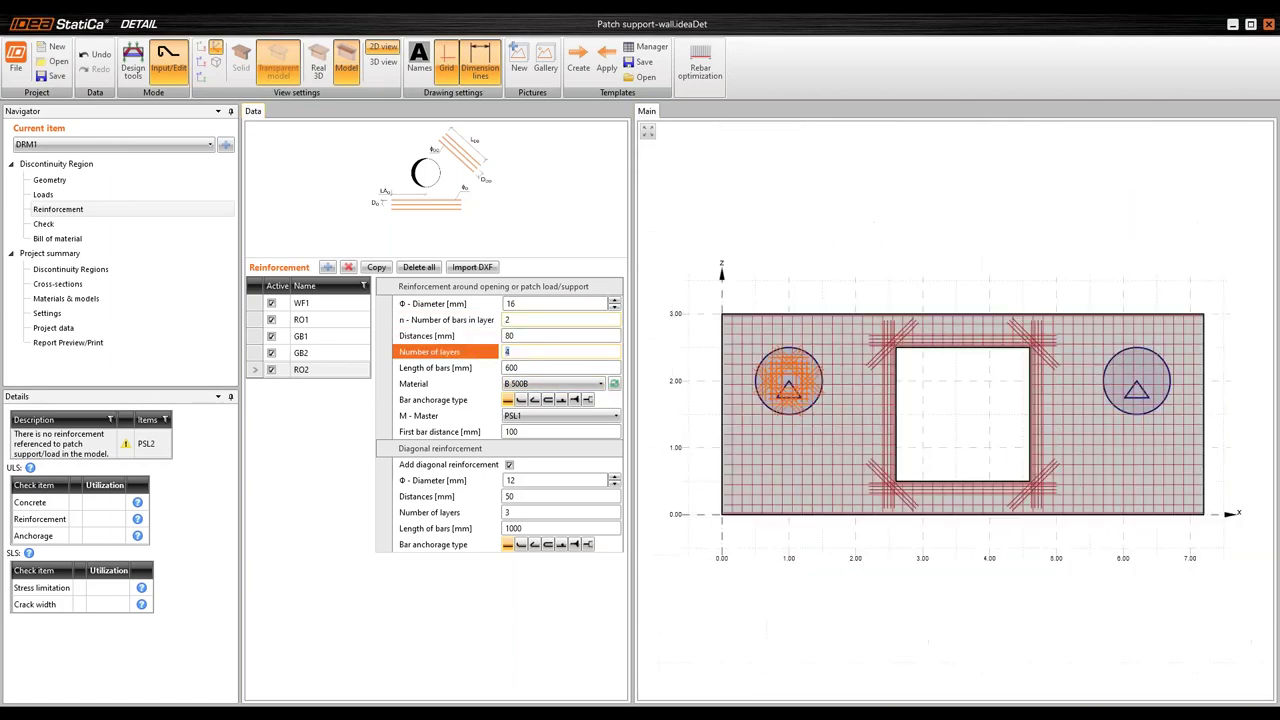
pyautogui.write('2')
pyautogui.press('Tab')
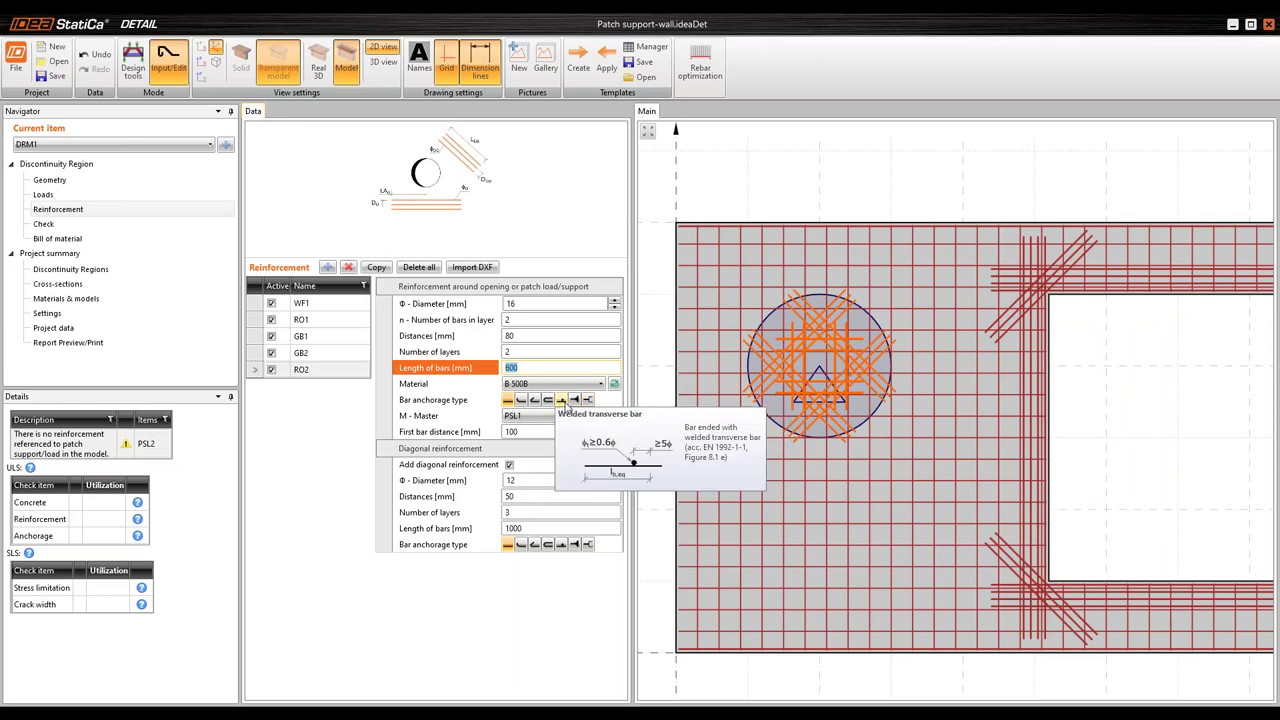
# Assign welded transverse bar anchorage to both the main bars and the diagonal reinforcement of the PSL1 cage.
pyautogui.click(562, 401)
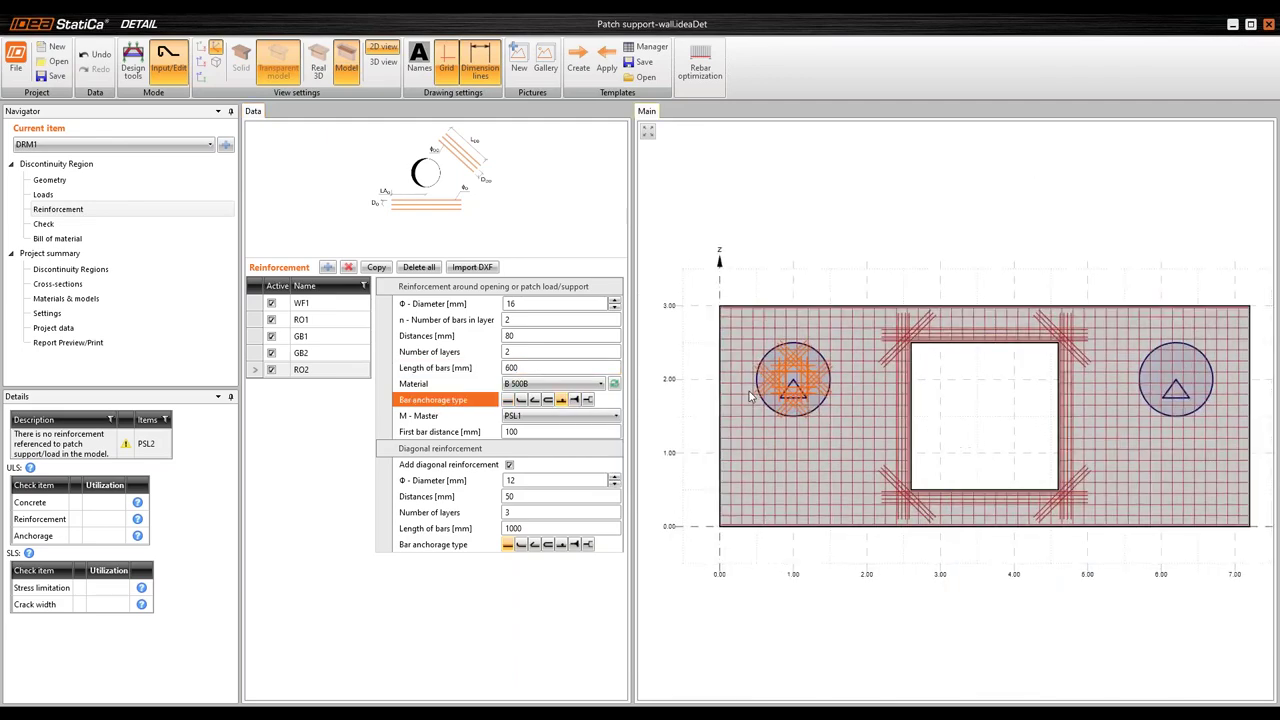
pyautogui.scroll(2, 806, 368)
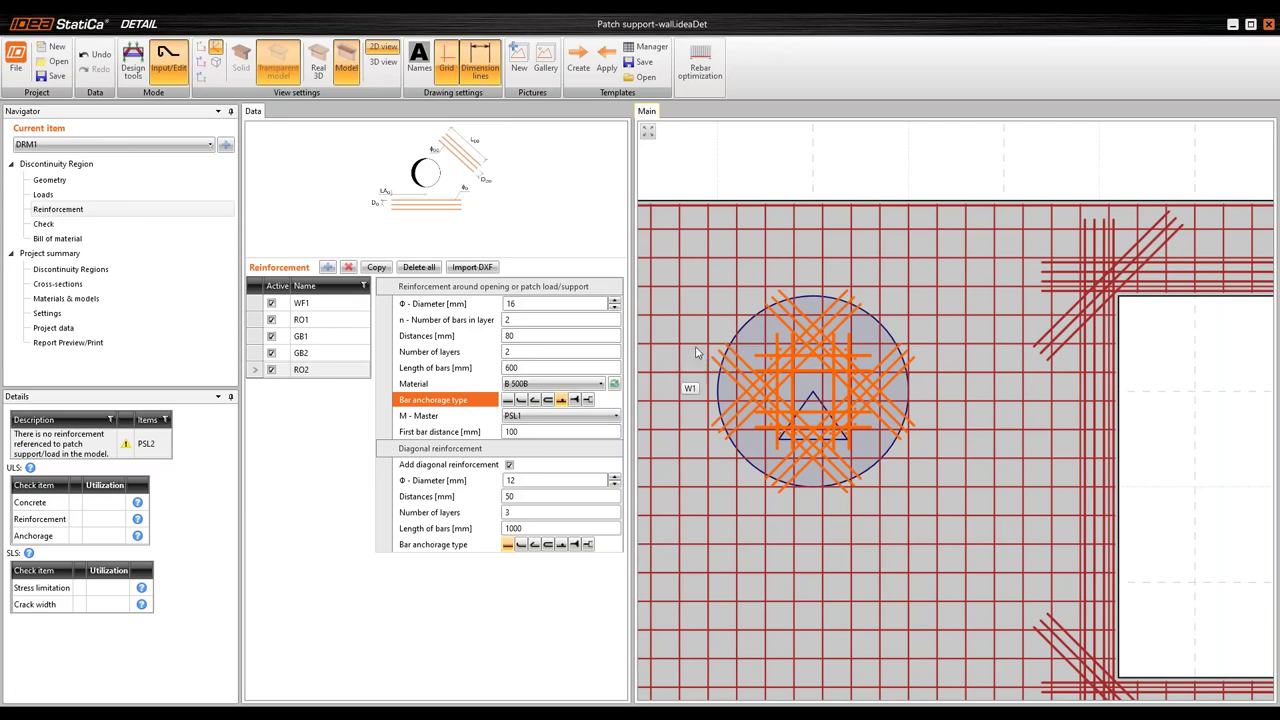
pyautogui.scroll(-1, 755, 270)
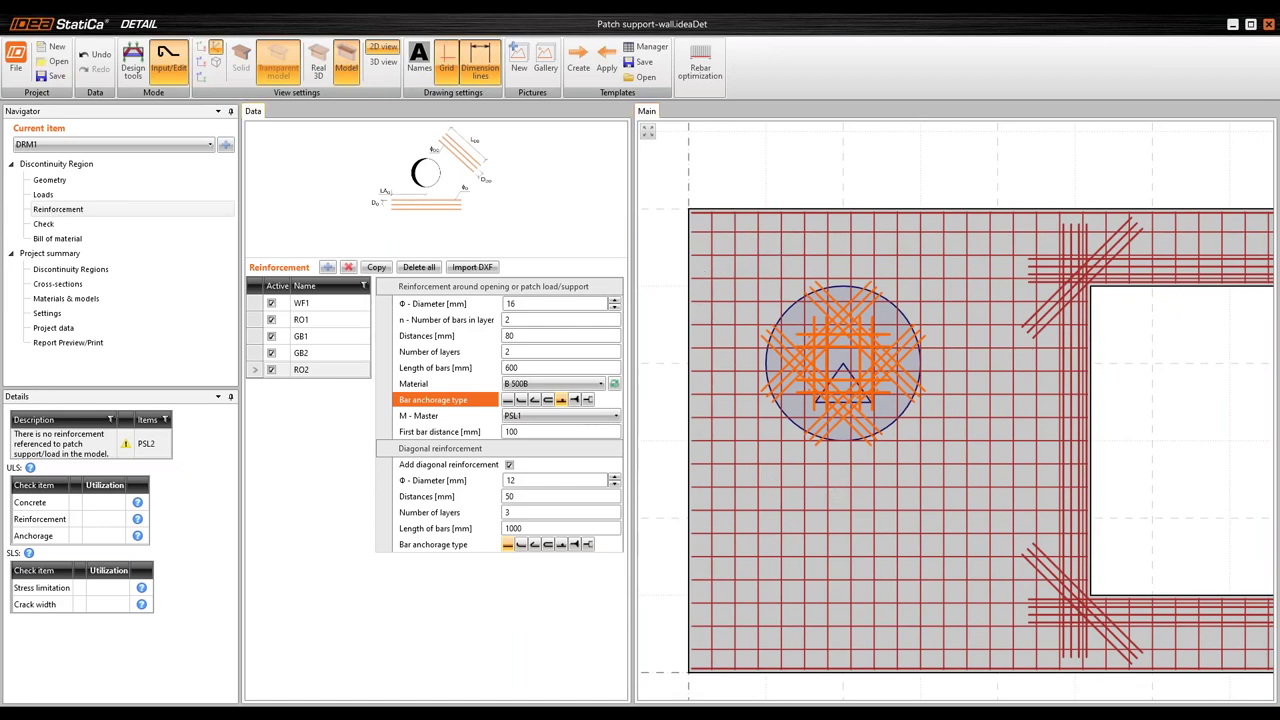
pyautogui.click(510, 466)
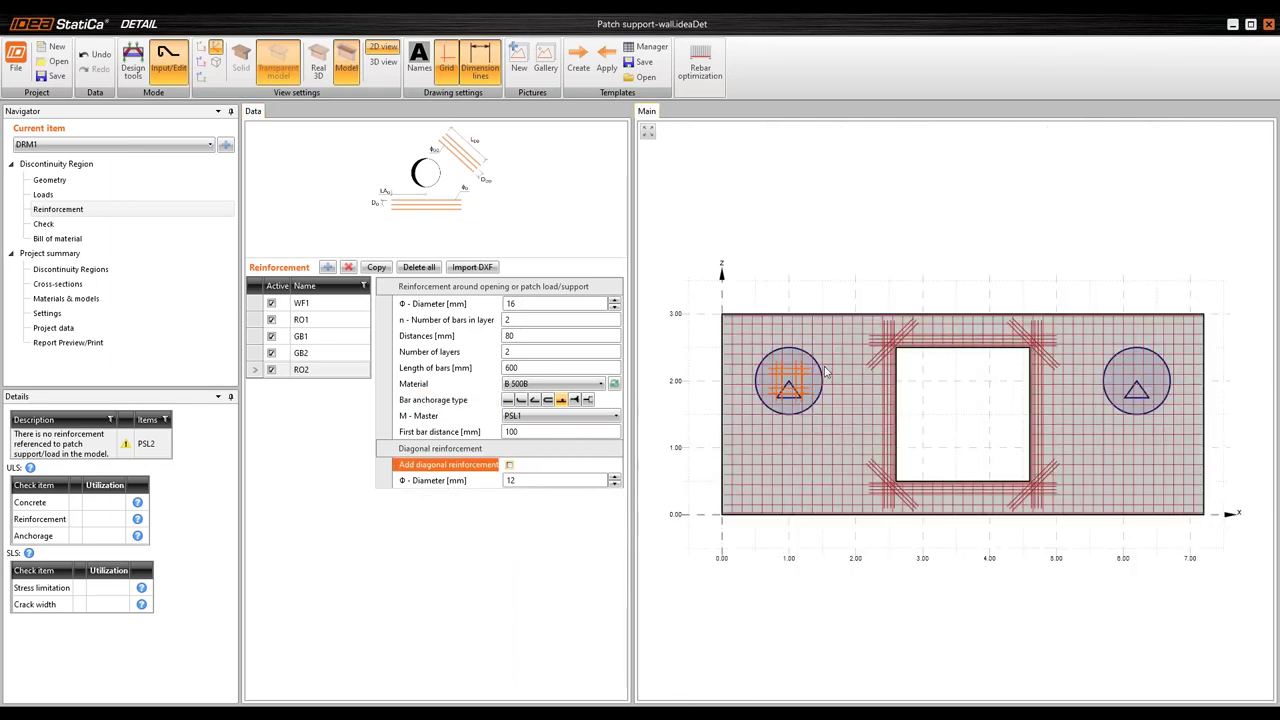
pyautogui.scroll(3, 800, 397)
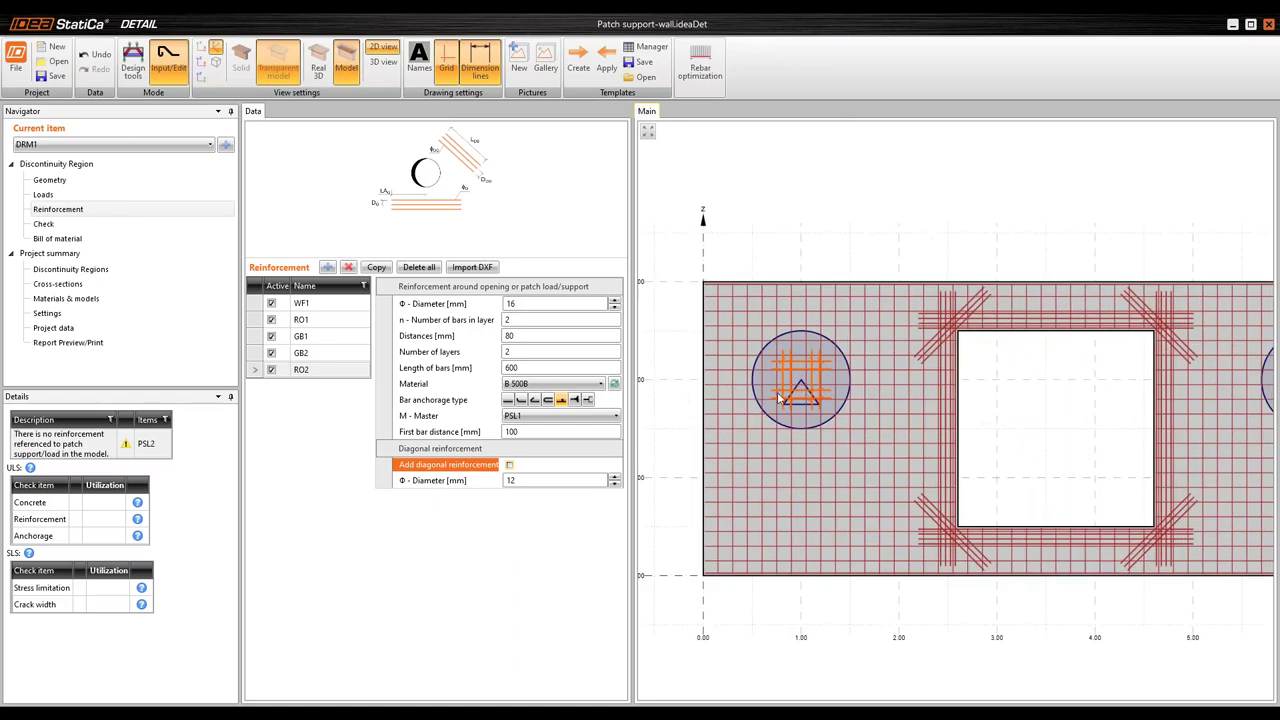
pyautogui.click(509, 466)
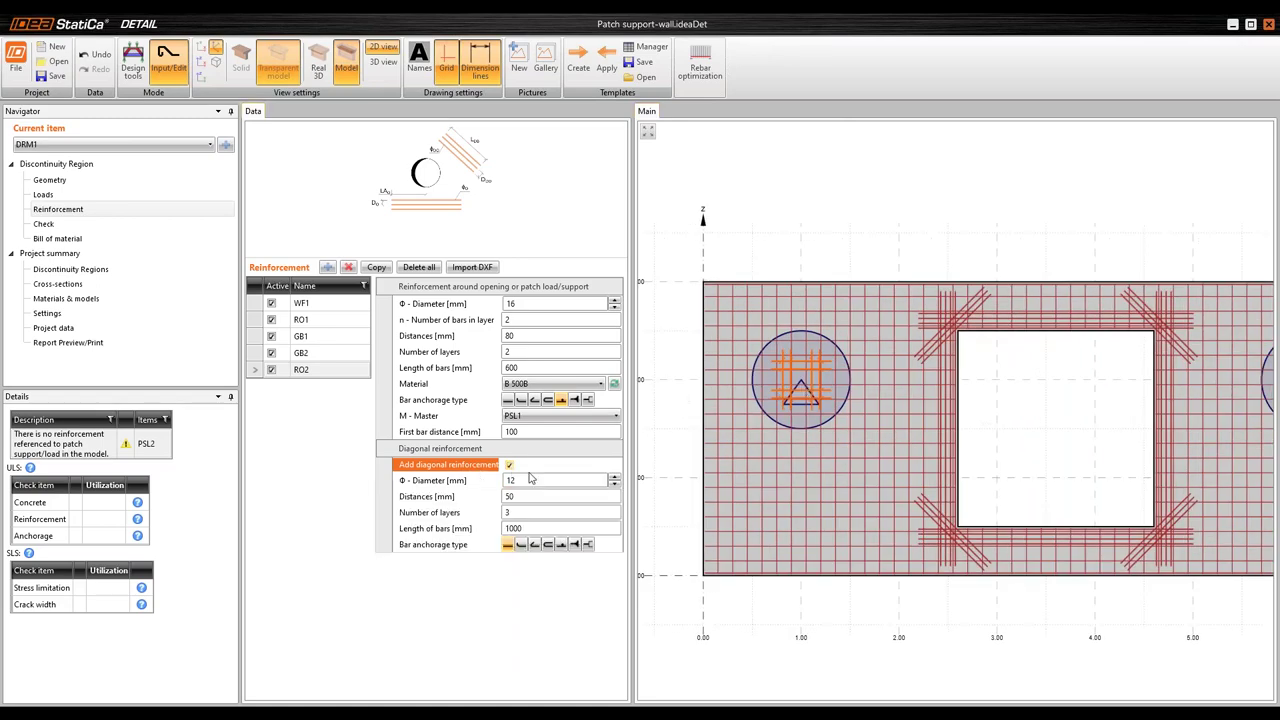
pyautogui.click(561, 546)
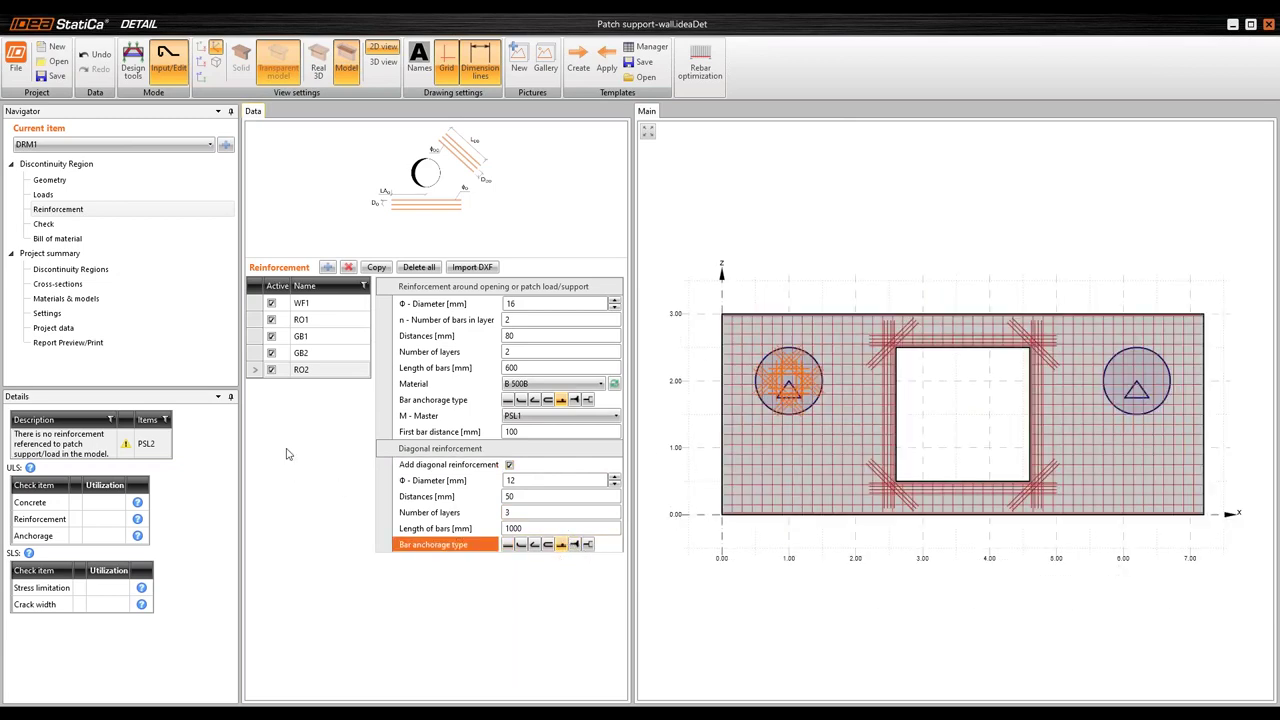
# Copy the cage reinforcement RO2 and assign the copy to patch support PSL2.
pyautogui.click(386, 270)
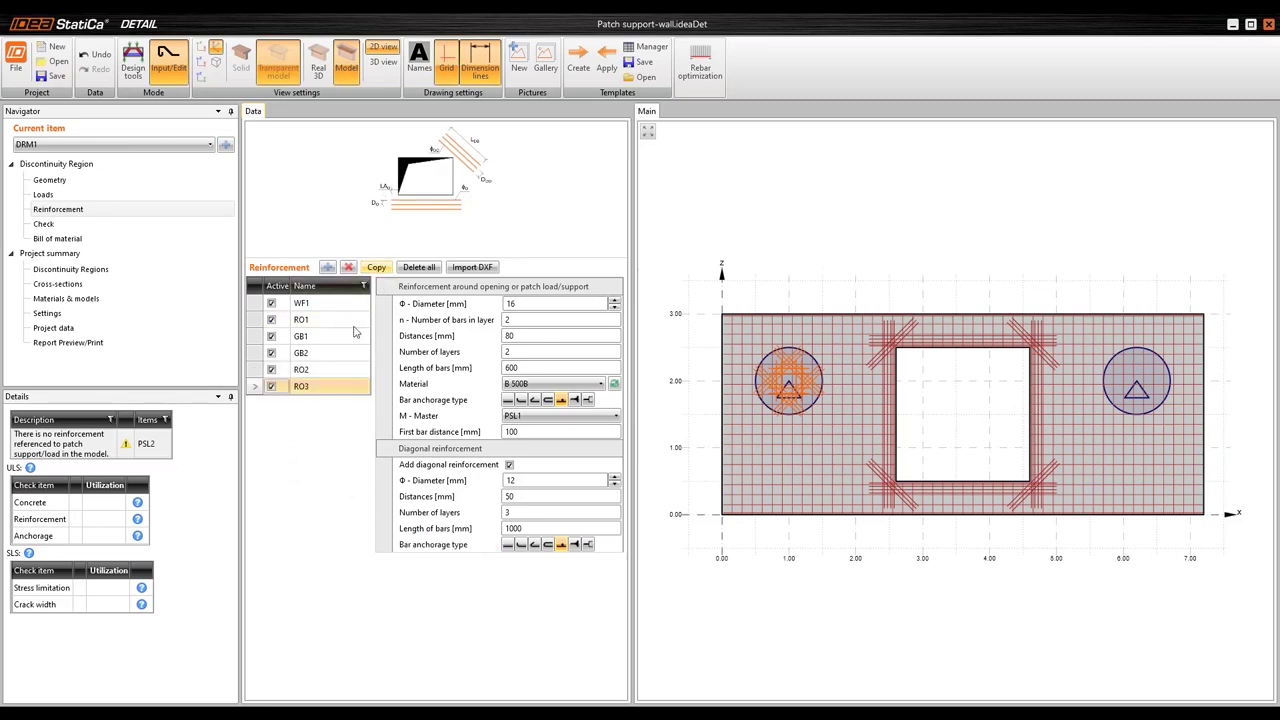
pyautogui.click(592, 418)
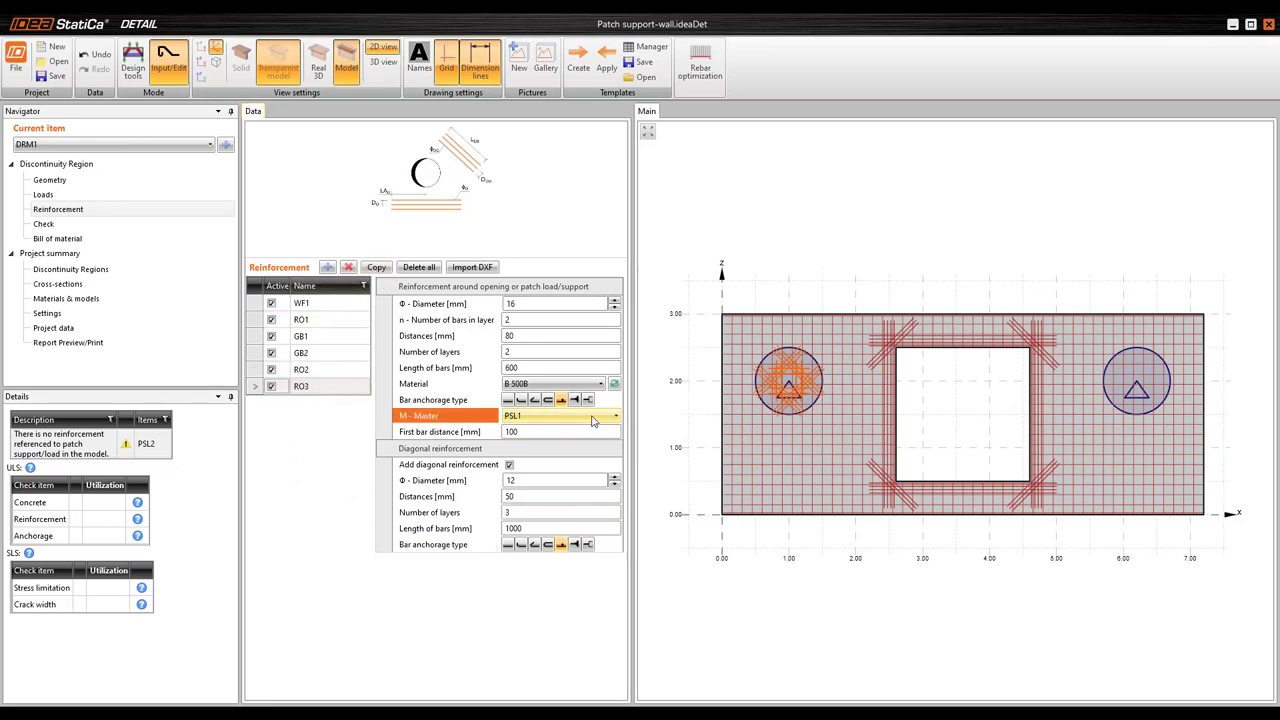
pyautogui.click(590, 418)
pyautogui.click(534, 446)
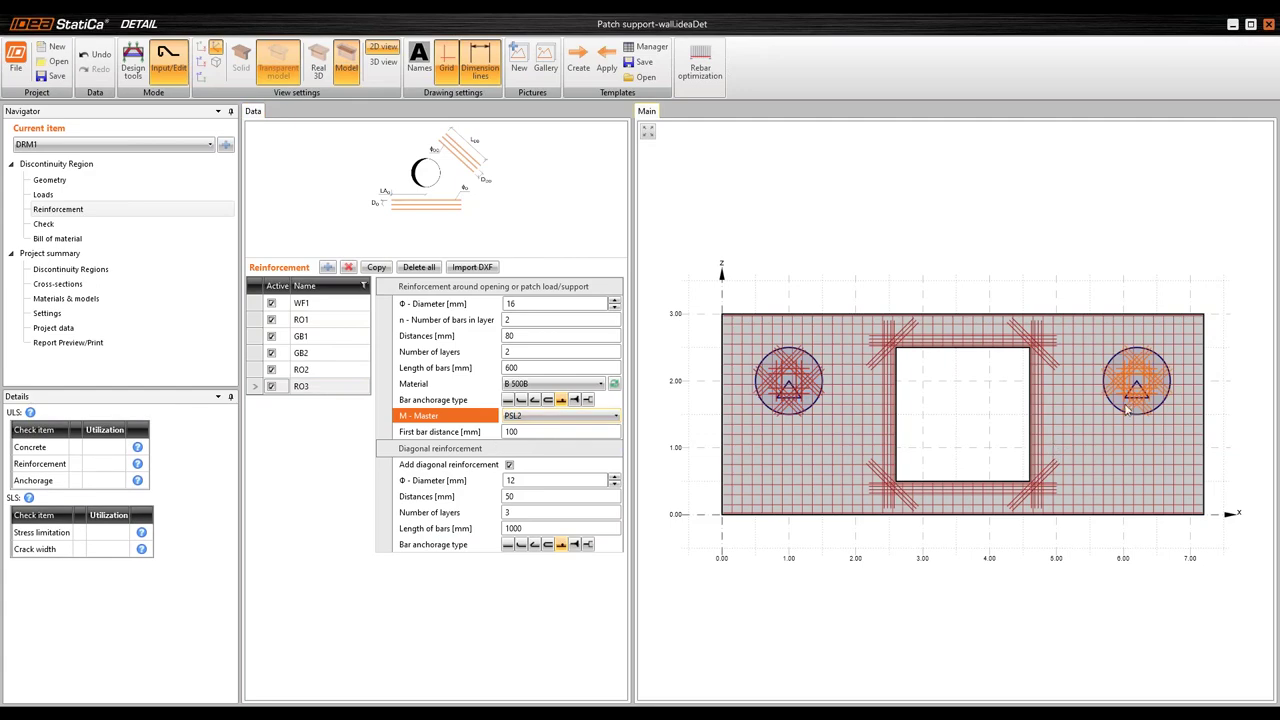
pyautogui.scroll(2, 1125, 409)
pyautogui.scroll(-2, 1100, 347)
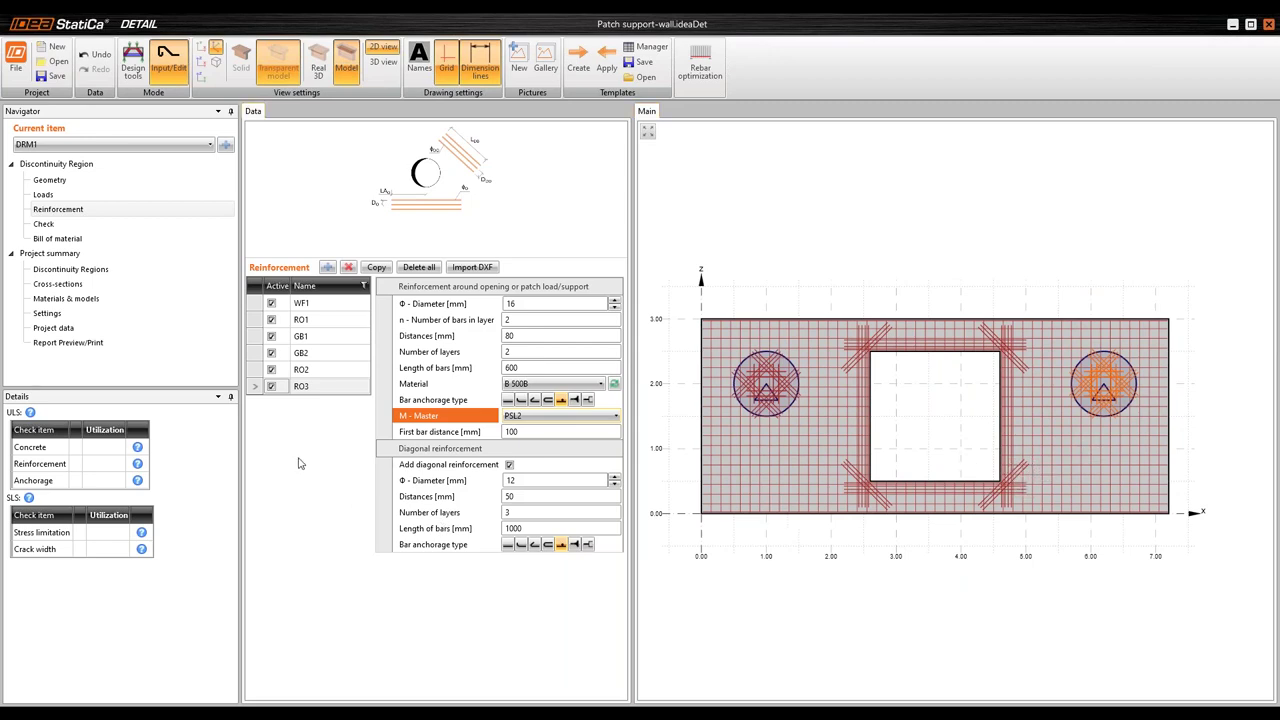
# Start a new project from the Double ledge beam template, using design code EN, C30/37 concrete, B 500B reinforcement and 20 mm cover.
pyautogui.click(303, 468)
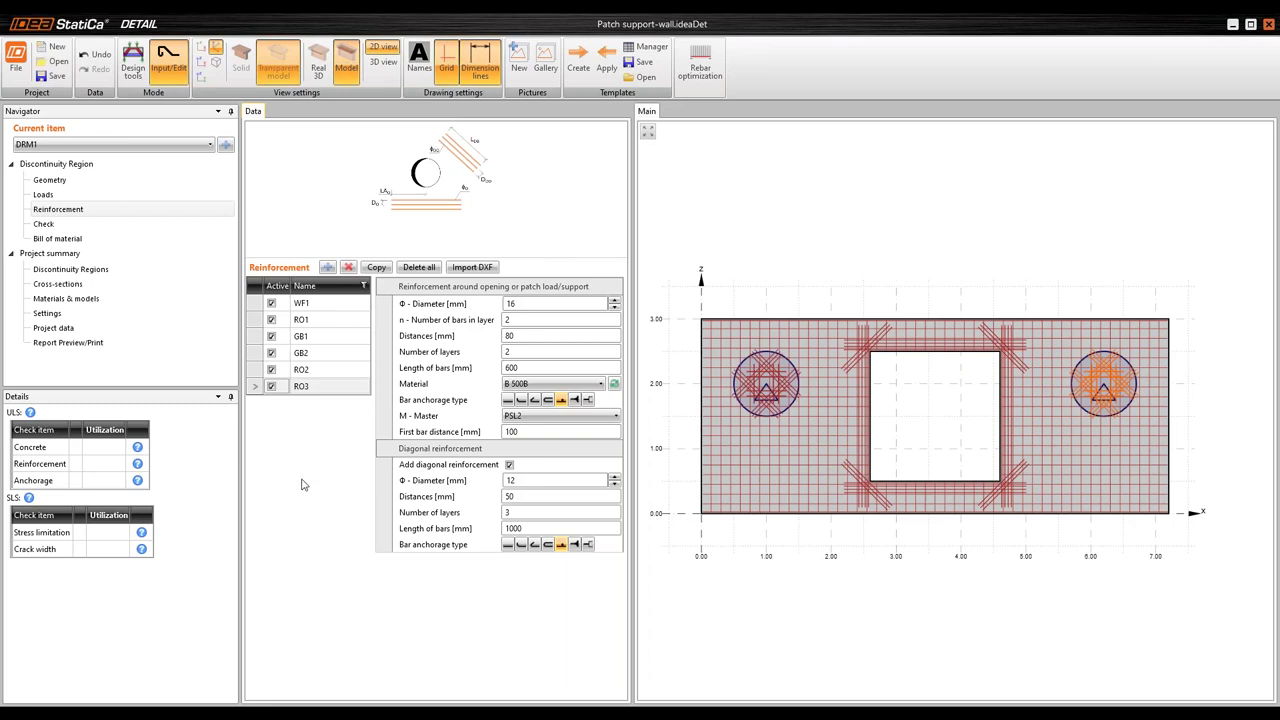
pyautogui.click(54, 47)
pyautogui.click(609, 398)
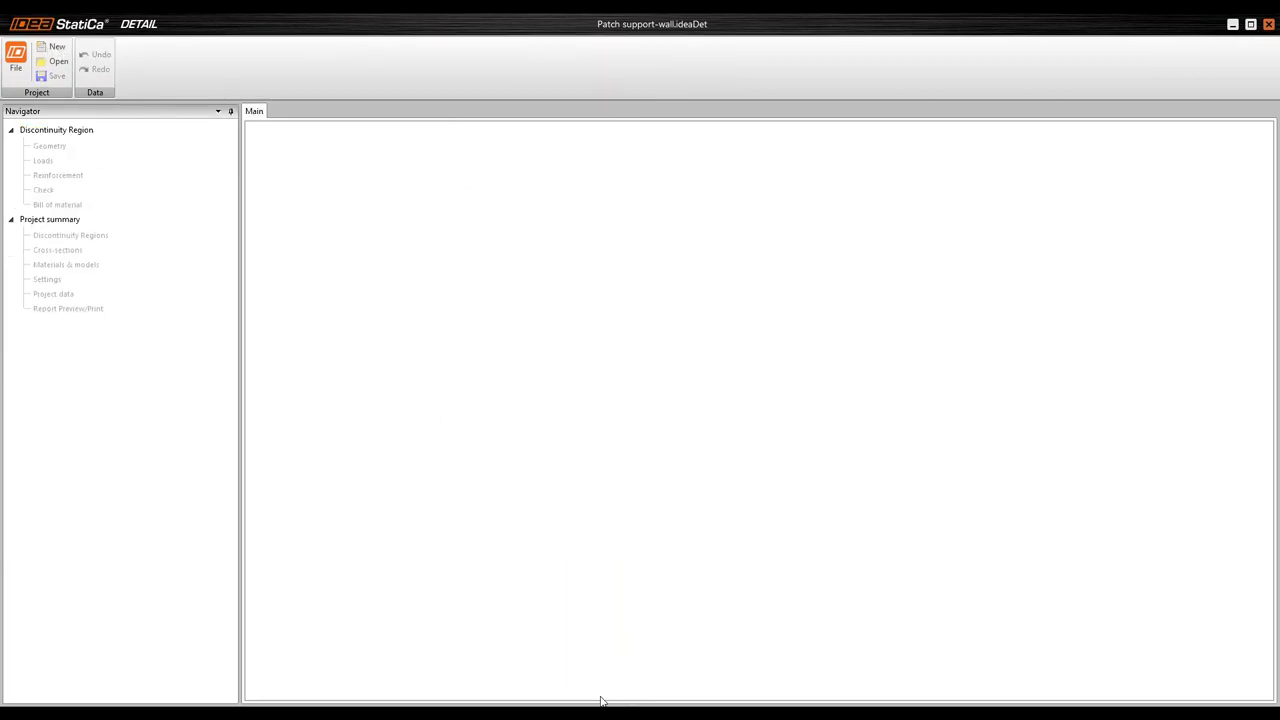
pyautogui.click(57, 47)
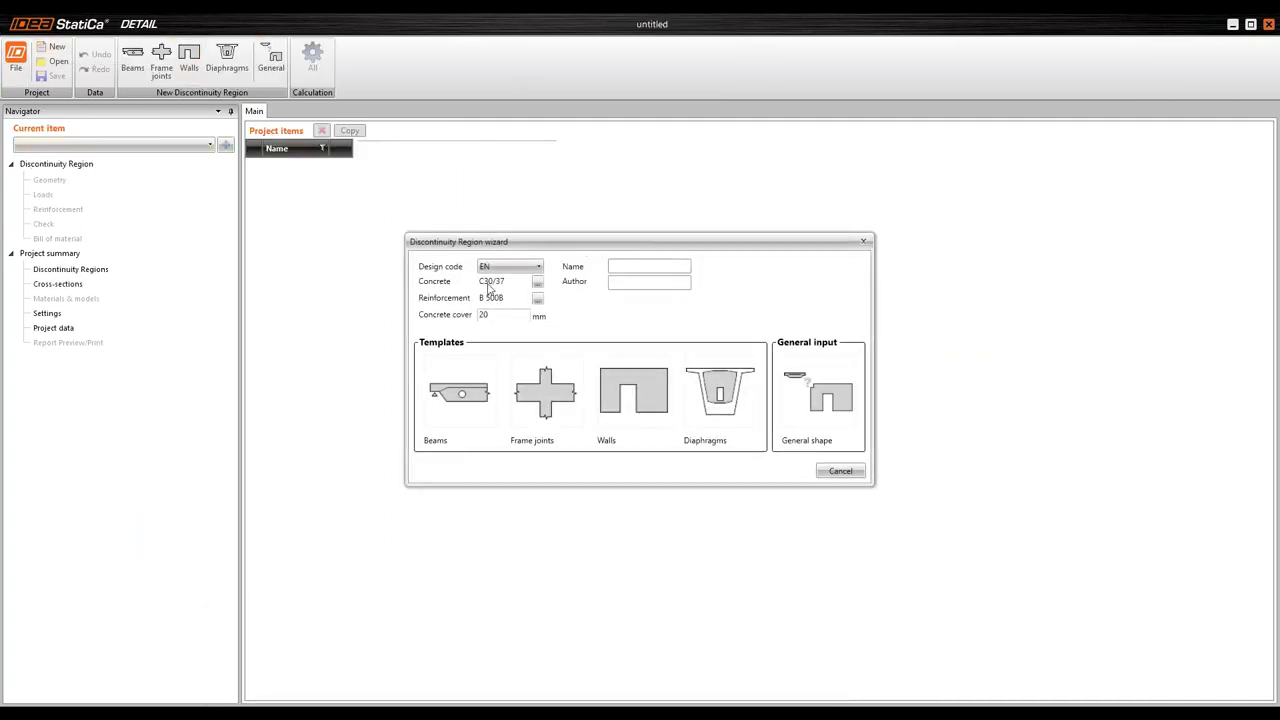
pyautogui.click(462, 400)
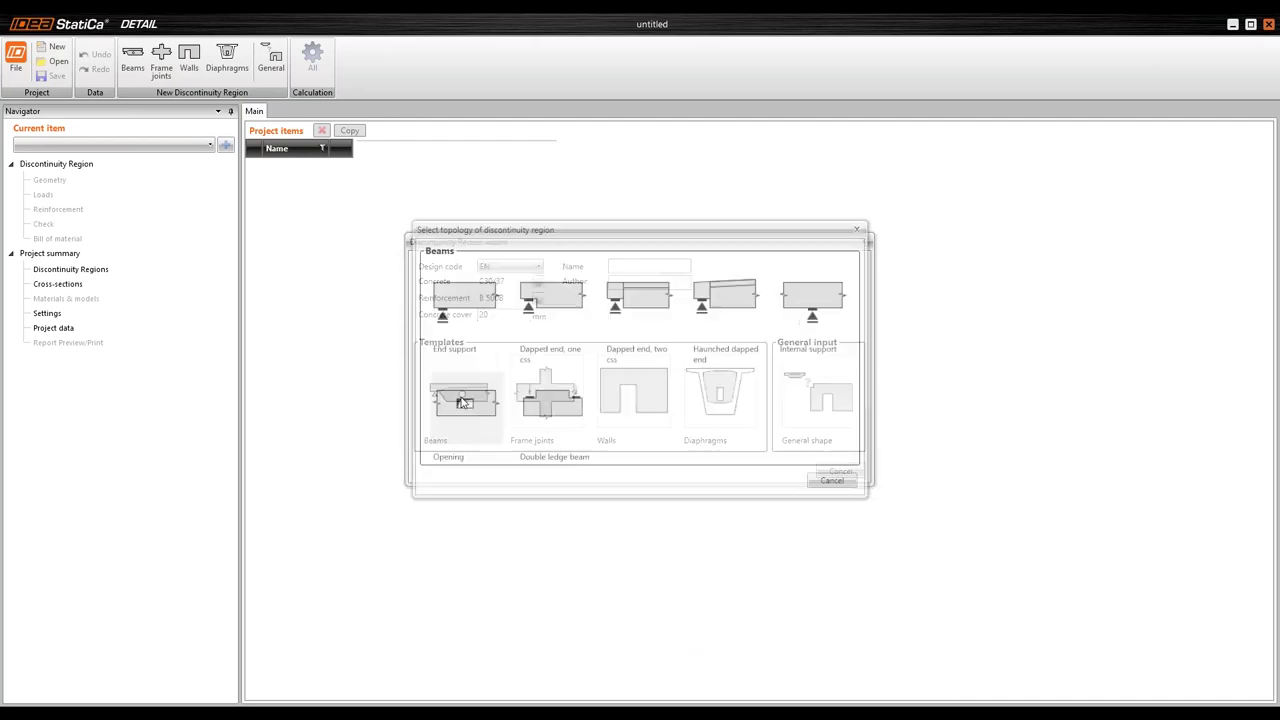
pyautogui.click(555, 402)
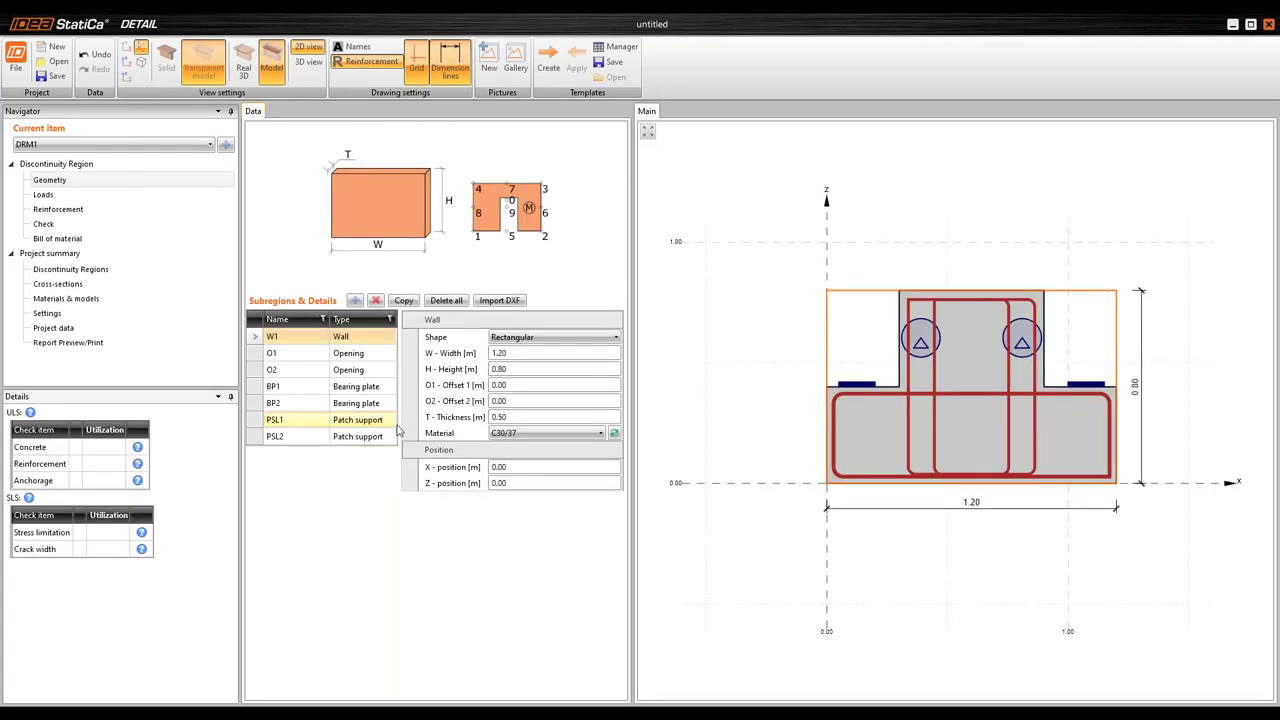
# Examine the geometry properties of patch supports PSL1 and PSL2 and of bearing plate BP1 in the double ledge beam.
pyautogui.click(289, 420)
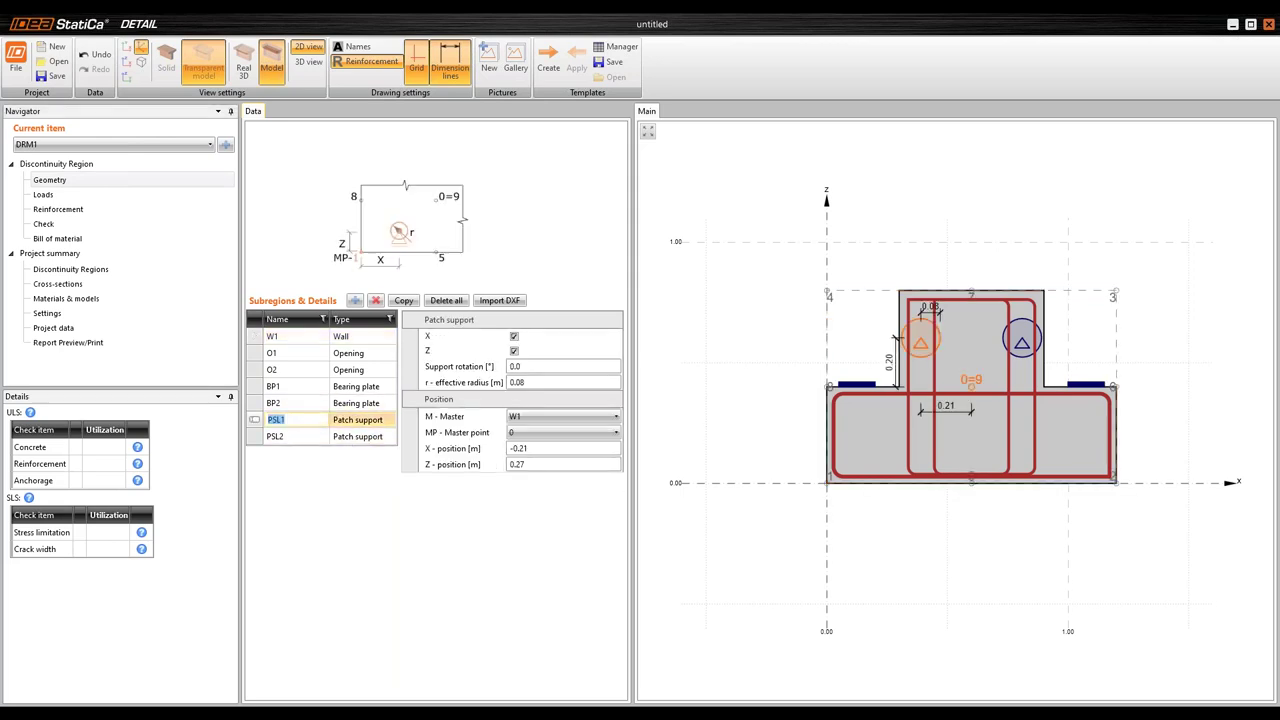
pyautogui.click(307, 438)
pyautogui.click(307, 420)
pyautogui.click(361, 427)
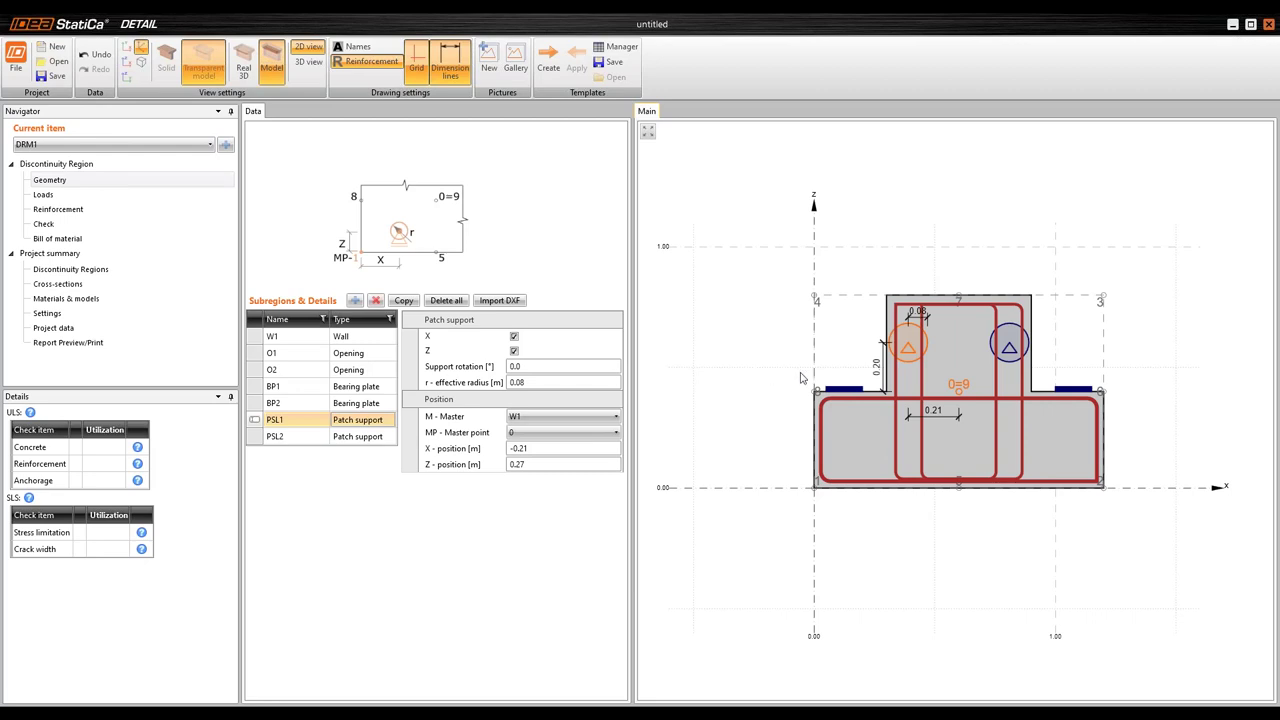
pyautogui.click(845, 387)
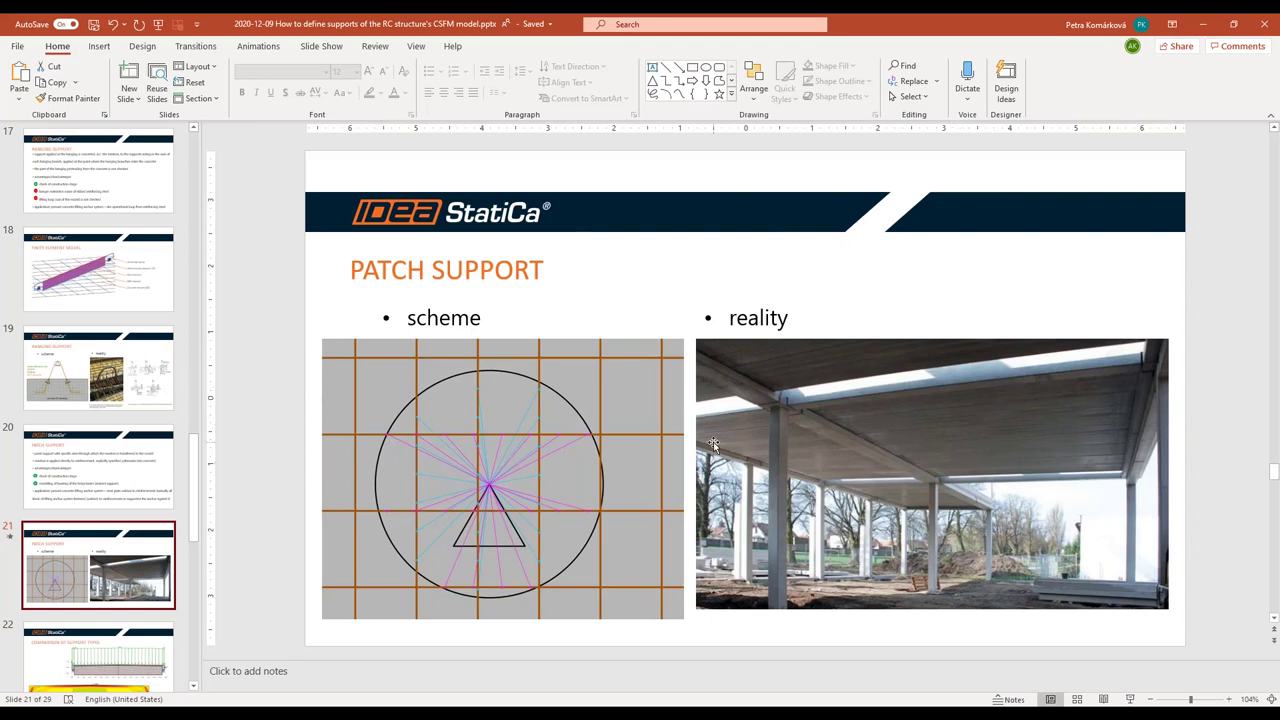
# Return from the presentation to IDEA StatiCa Detail and open the double ledge beam's reinforcement input.
pyautogui.click(1203, 24)
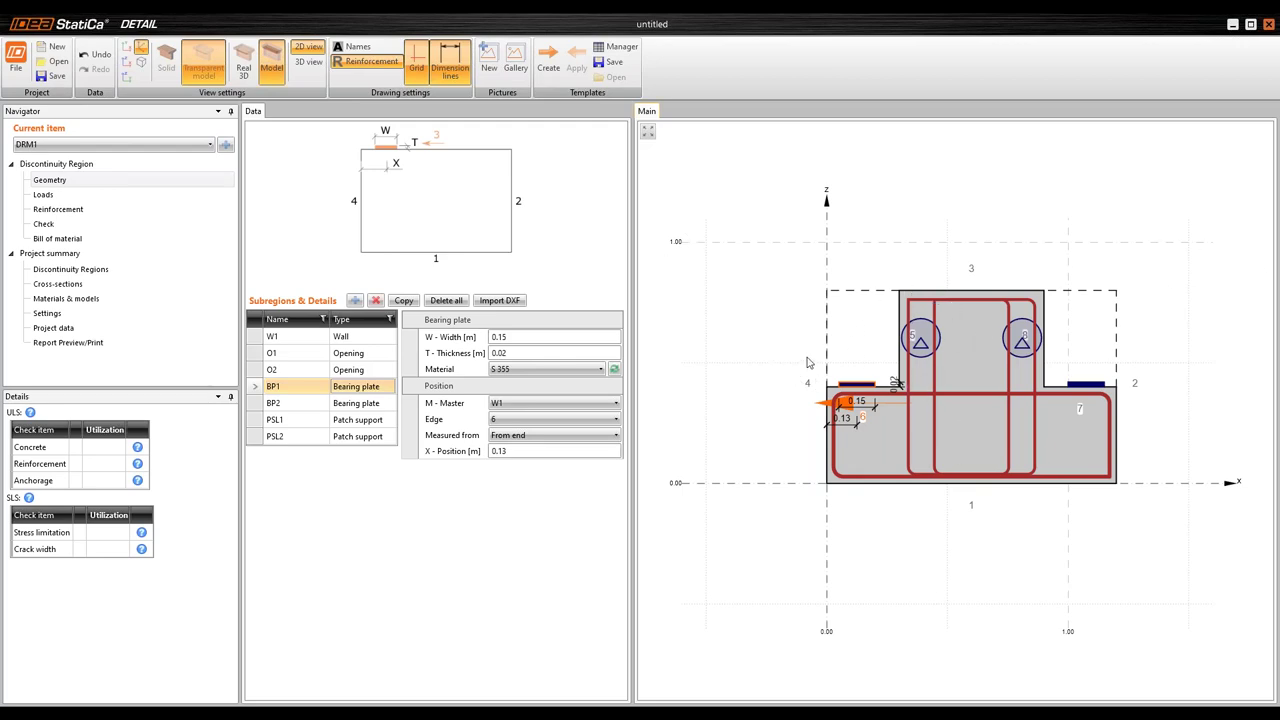
pyautogui.moveTo(836, 330); pyautogui.dragTo(814, 304, button='middle')
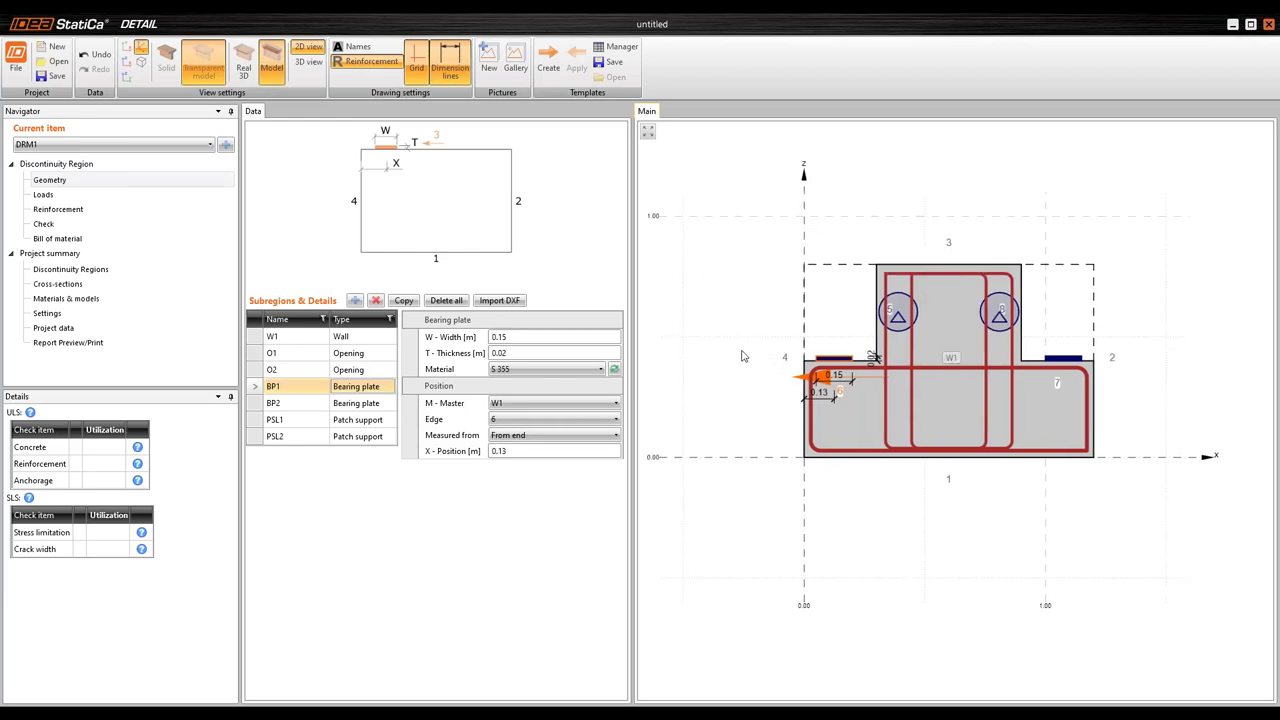
pyautogui.click(58, 211)
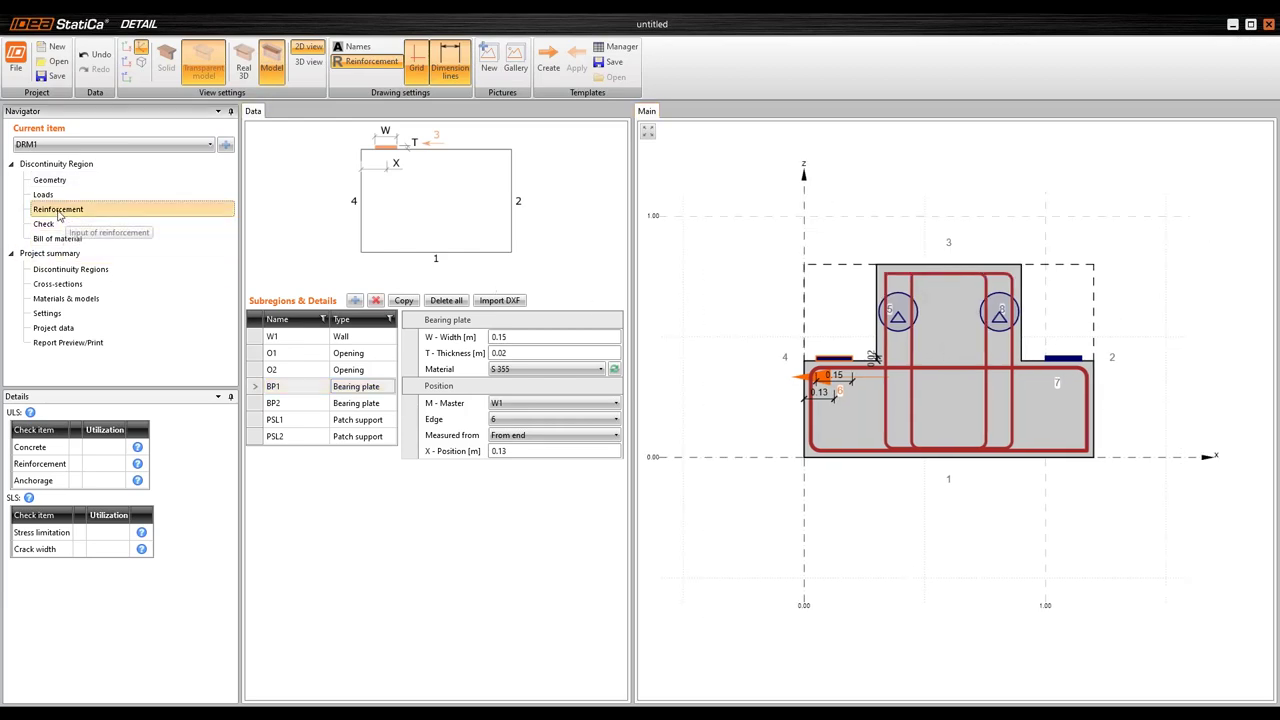